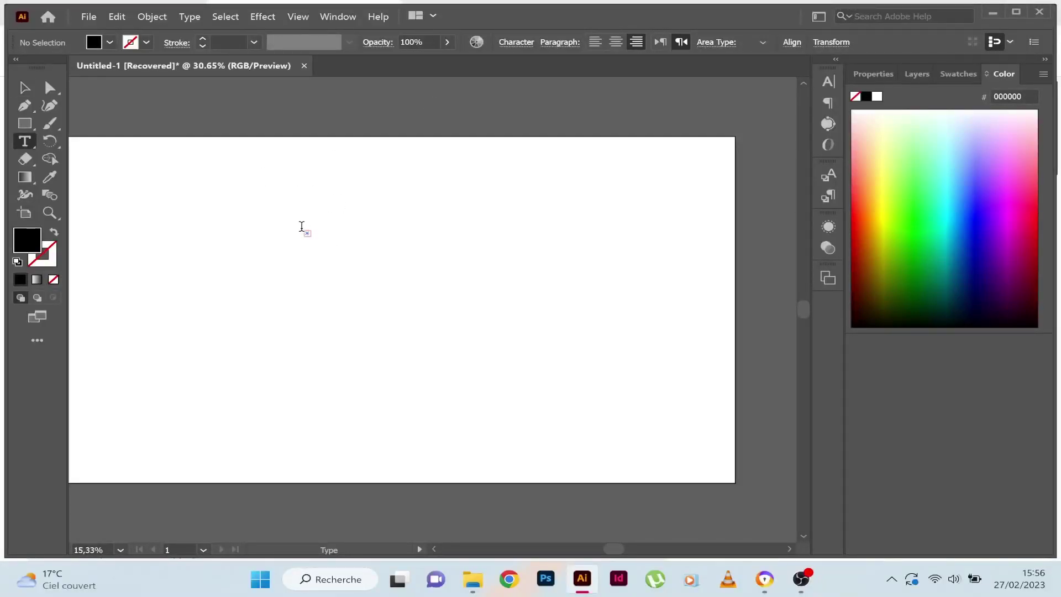
# Step: Type LOVE on the artboard in 202 pt Tw Cen MT Condensed and move it lower-left
pyautogui.click(293, 200)
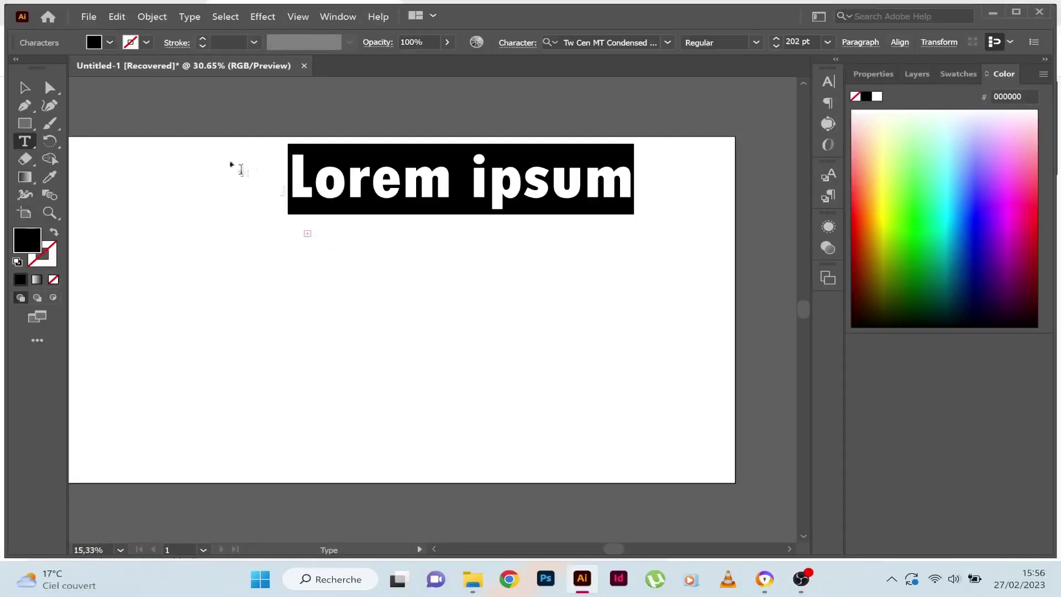
pyautogui.tripleClick(365, 182)
pyautogui.write('LO')
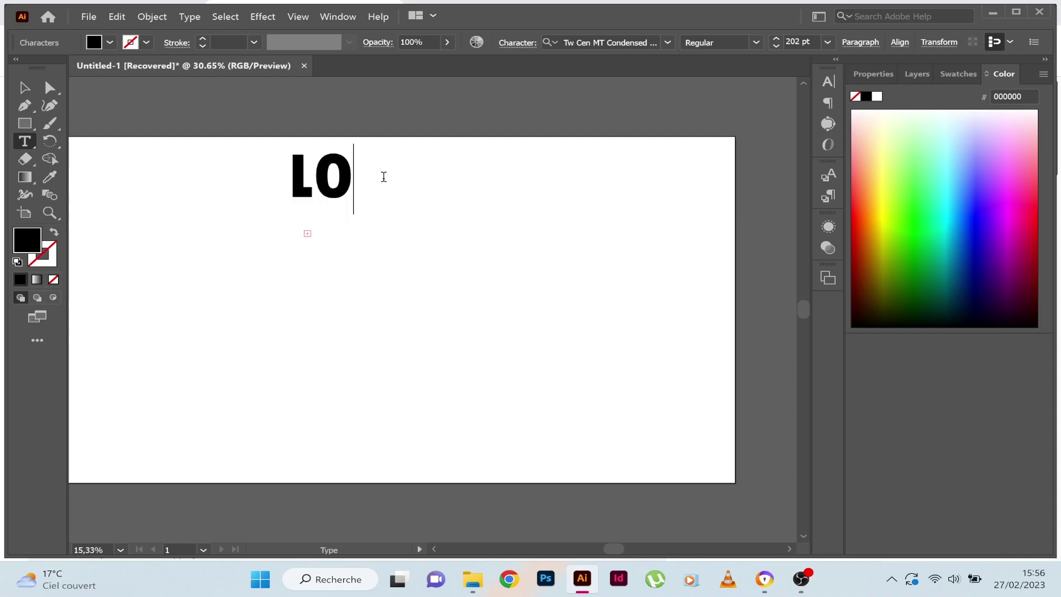
pyautogui.write('VE')
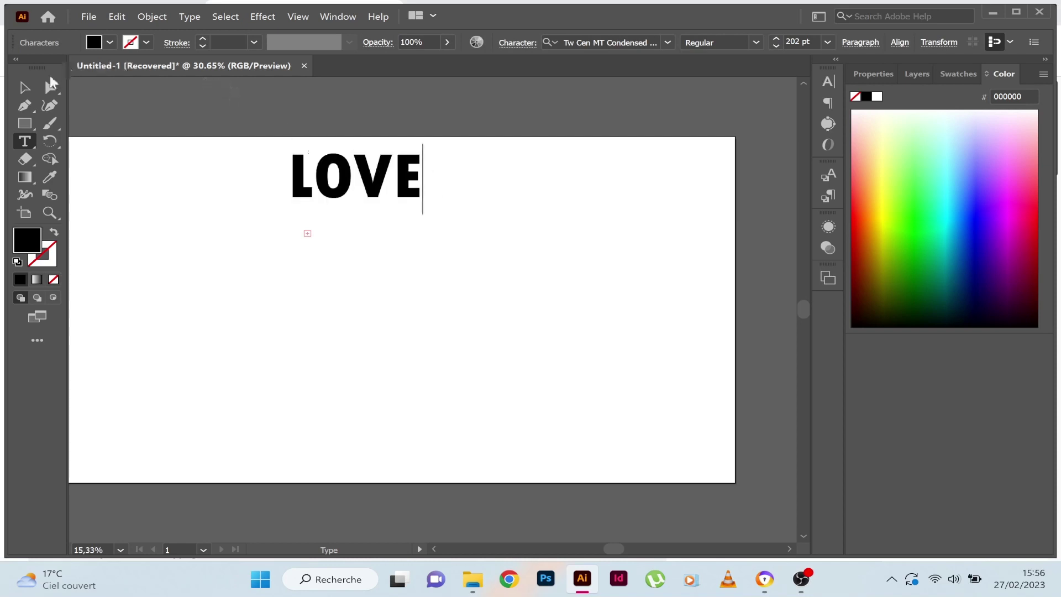
pyautogui.click(25, 87)
pyautogui.moveTo(379, 190); pyautogui.dragTo(290, 341)
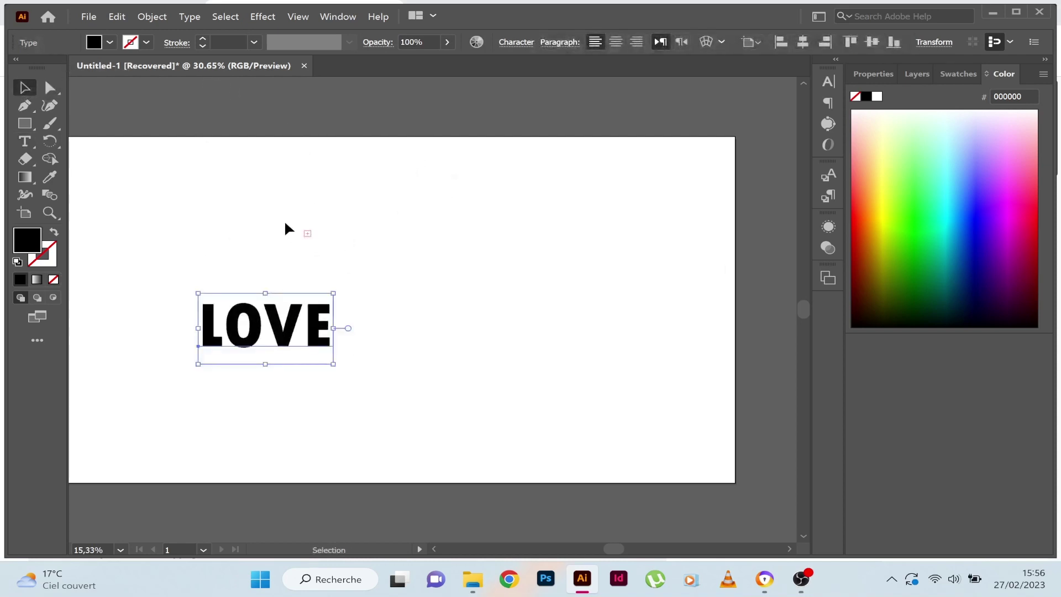
# Step: Delete the stray empty text object and move LOVE up and right
pyautogui.moveTo(284, 221); pyautogui.dragTo(330, 256)
pyautogui.press('Delete')
pyautogui.moveTo(291, 326); pyautogui.dragTo(309, 264)
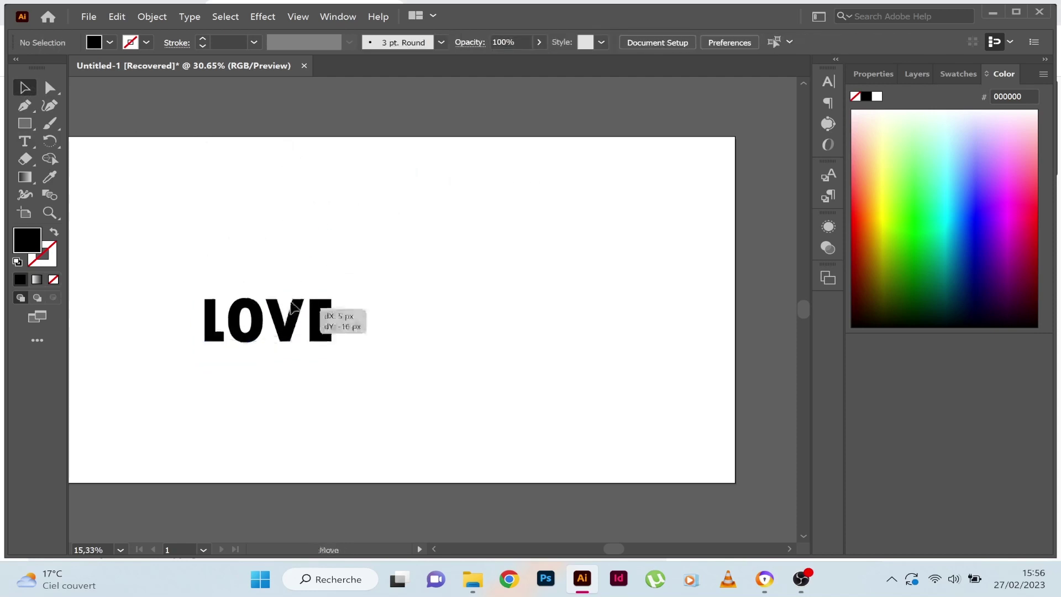
# Step: Change LOVE's fill from black to blue 4B9CC9
pyautogui.click(55, 234)
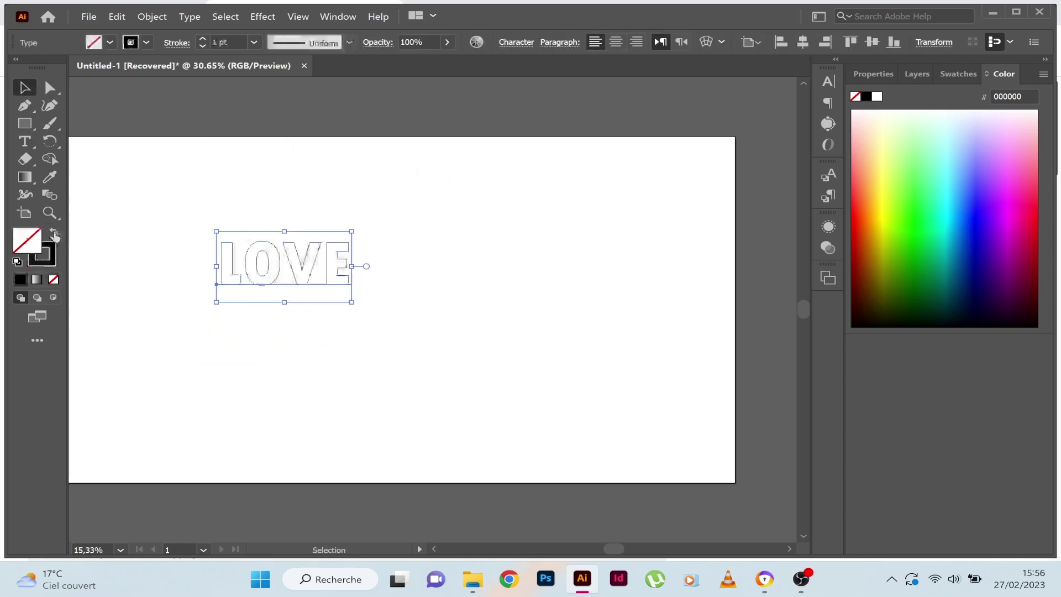
pyautogui.doubleClick(25, 243)
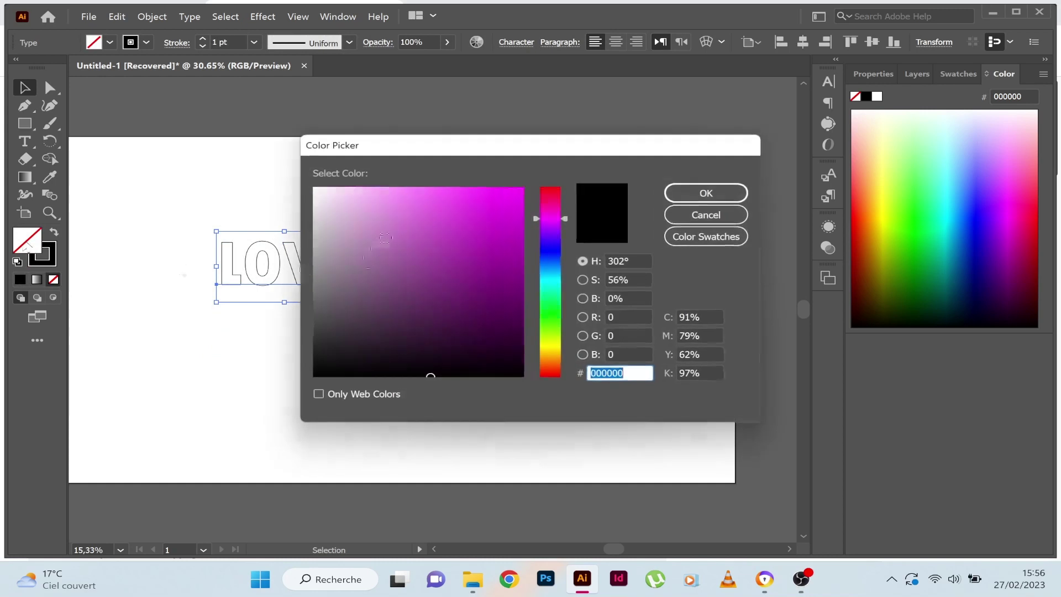
pyautogui.click(556, 269)
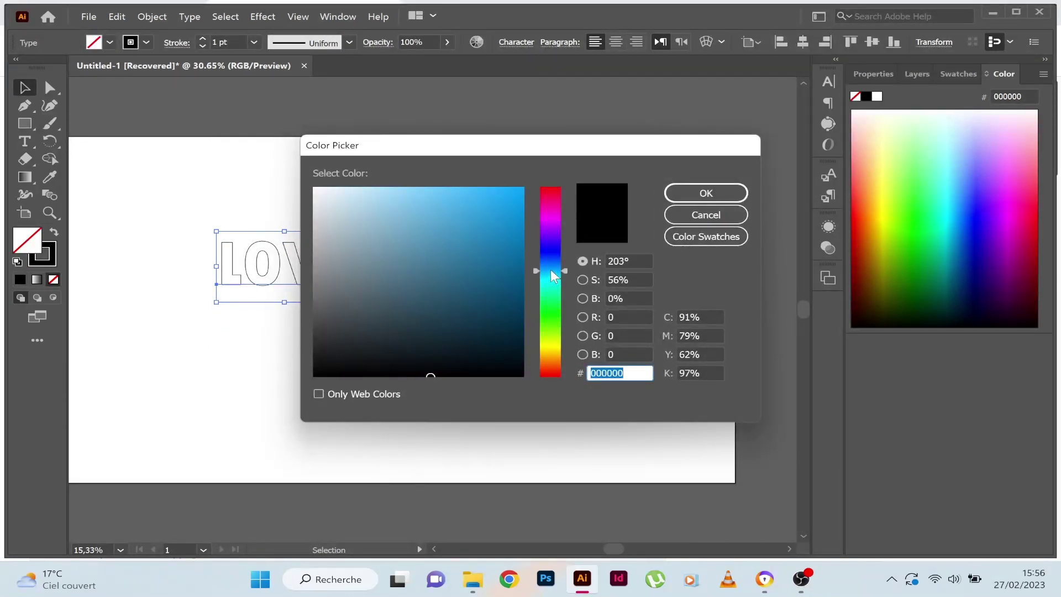
pyautogui.click(441, 230)
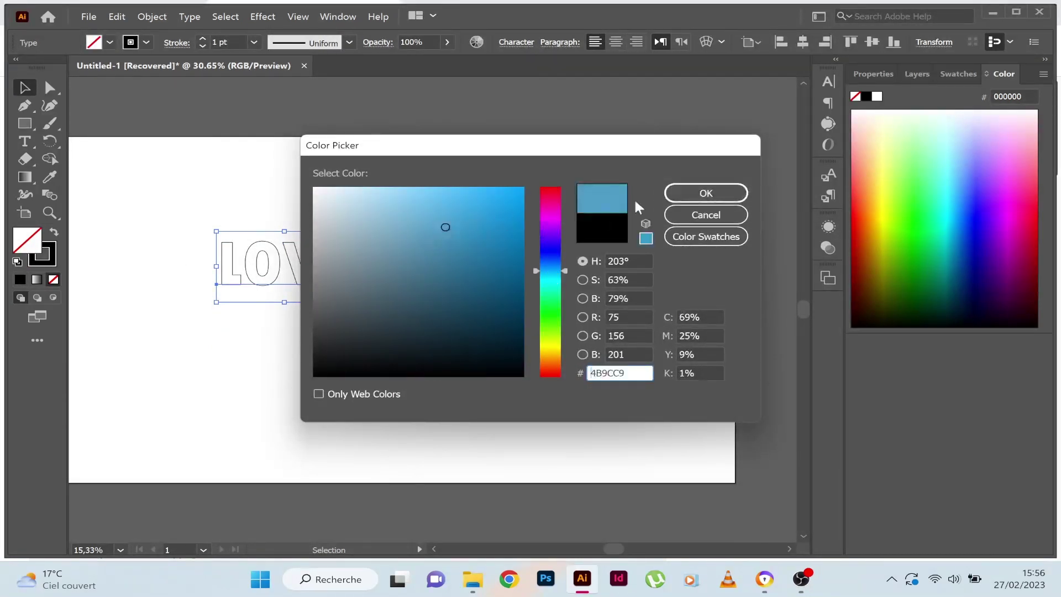
pyautogui.click(706, 193)
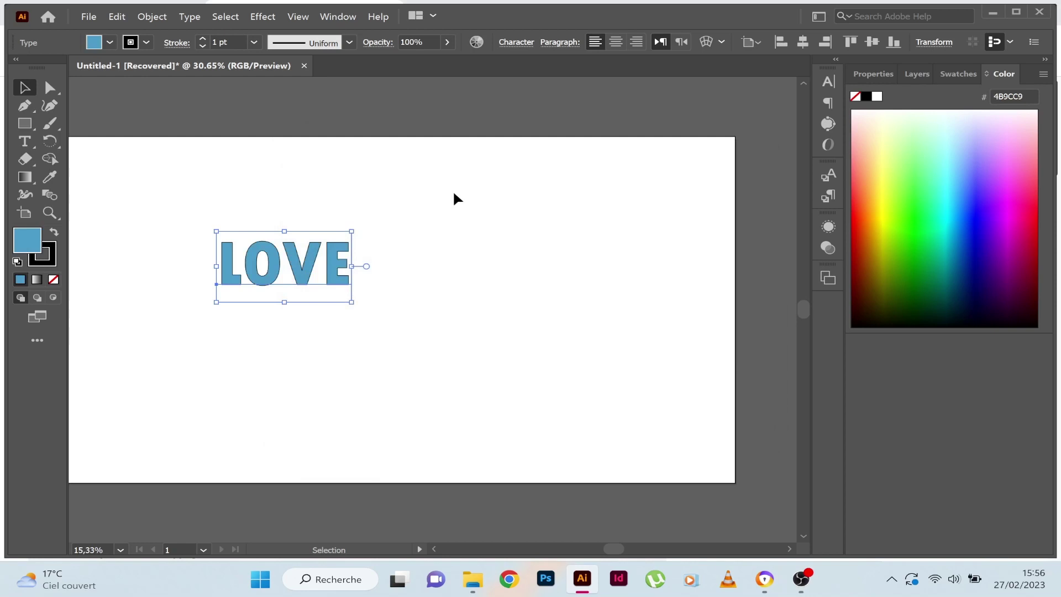
pyautogui.click(308, 266)
pyautogui.click(151, 16)
pyautogui.moveTo(237, 411)
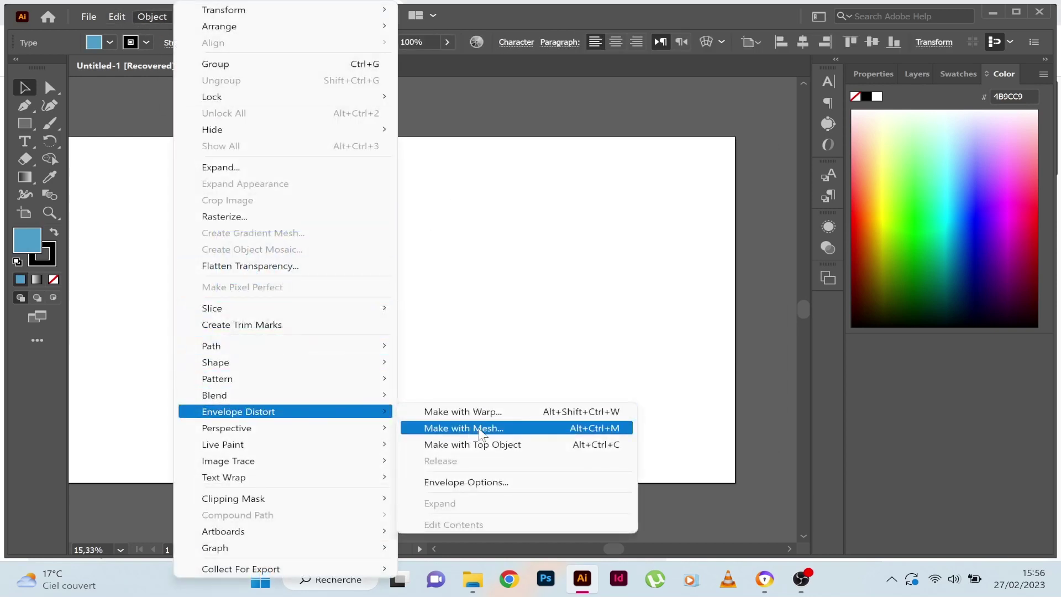
# Step: Apply a 4×4 Envelope Distort mesh to LOVE and scale it to about twice its size
pyautogui.click(480, 429)
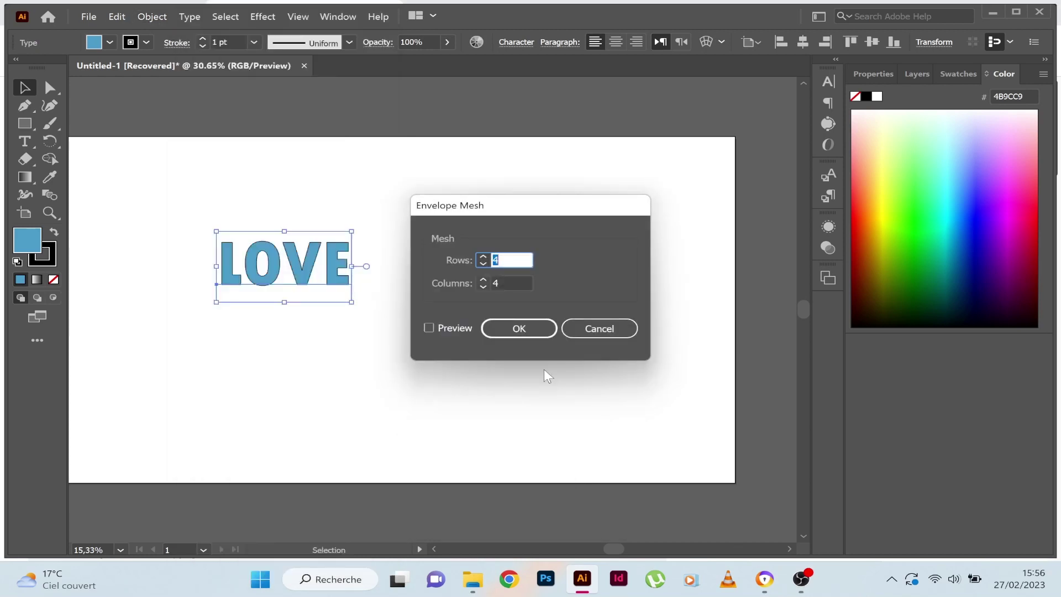
pyautogui.click(535, 332)
pyautogui.moveTo(350, 286); pyautogui.dragTo(486, 372)
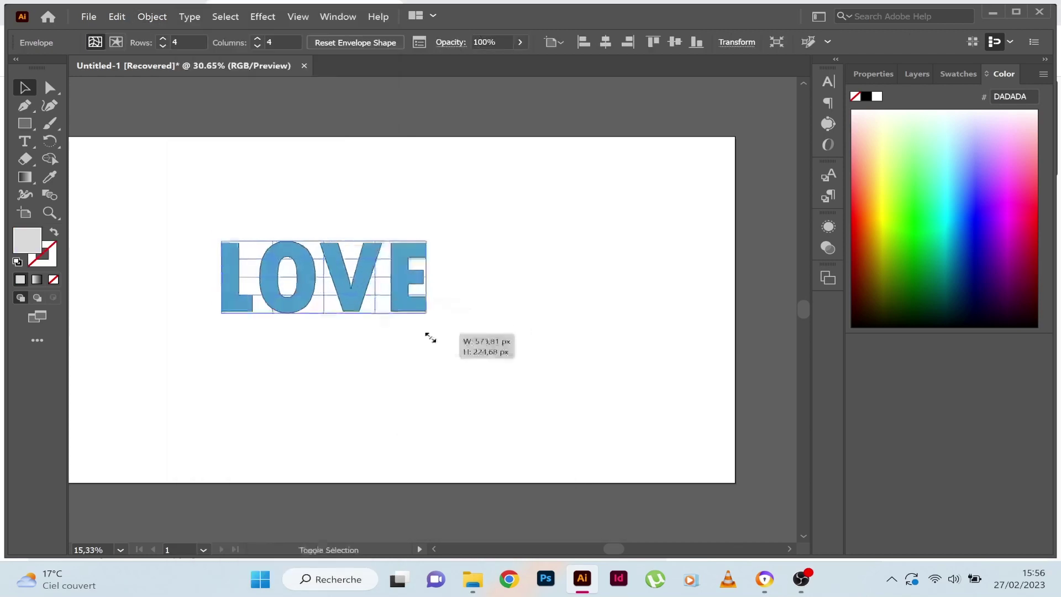
pyautogui.click(509, 293)
# Step: Drag mesh points to warp the E, V, O and L into irregular shapes
pyautogui.click(443, 260)
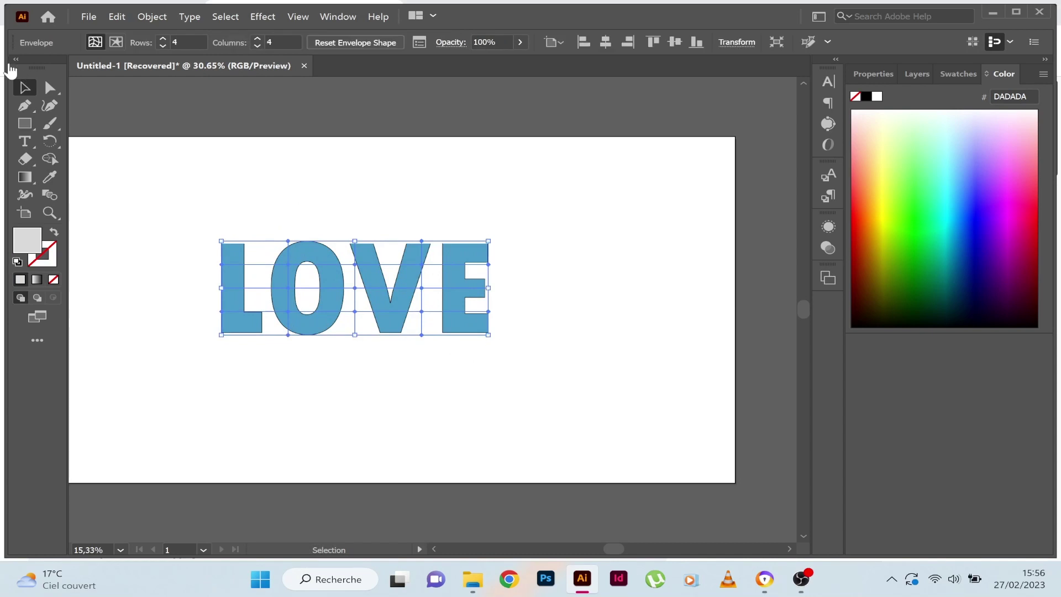
pyautogui.click(50, 88)
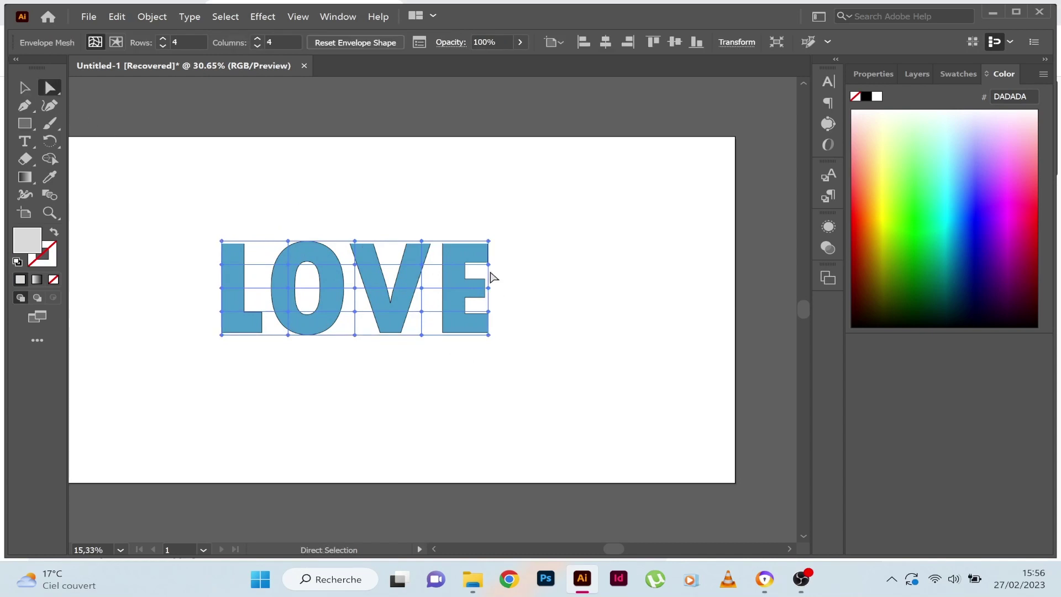
pyautogui.moveTo(490, 265); pyautogui.dragTo(505, 269)
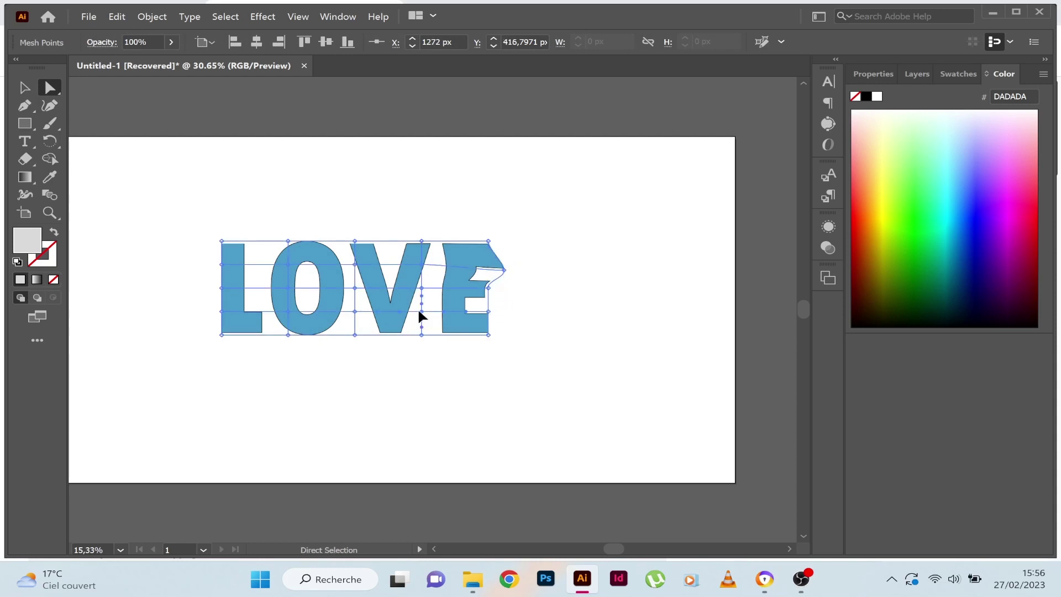
pyautogui.moveTo(421, 312); pyautogui.dragTo(430, 316)
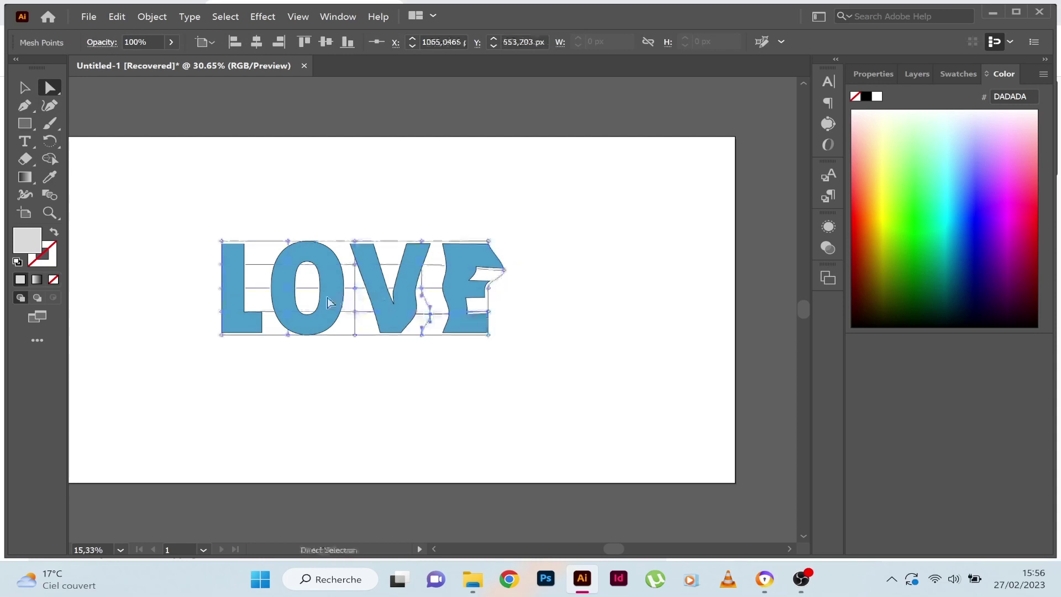
pyautogui.moveTo(288, 288); pyautogui.dragTo(244, 289)
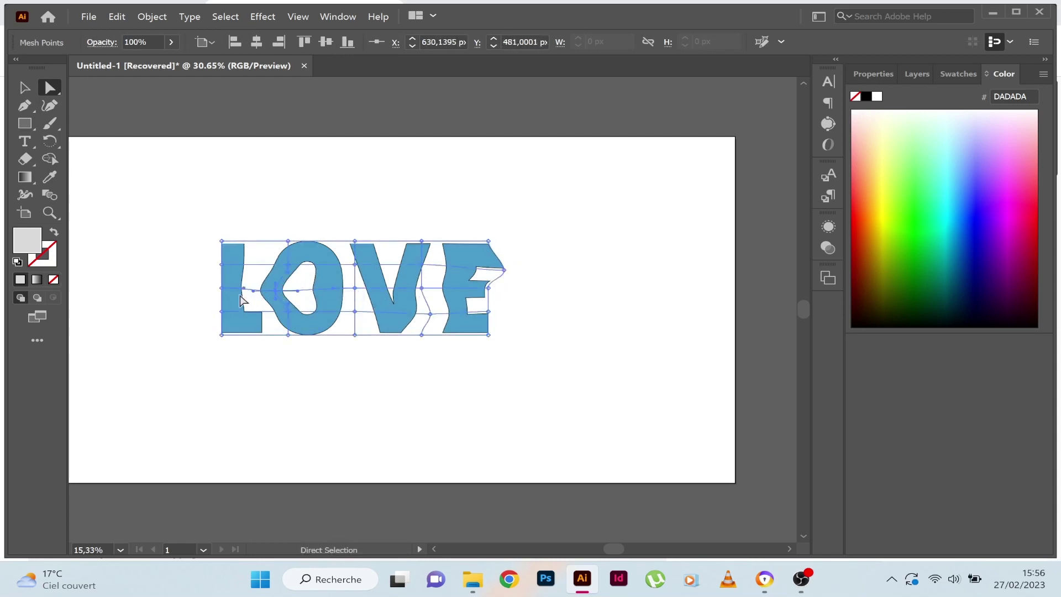
pyautogui.moveTo(222, 312); pyautogui.dragTo(209, 314)
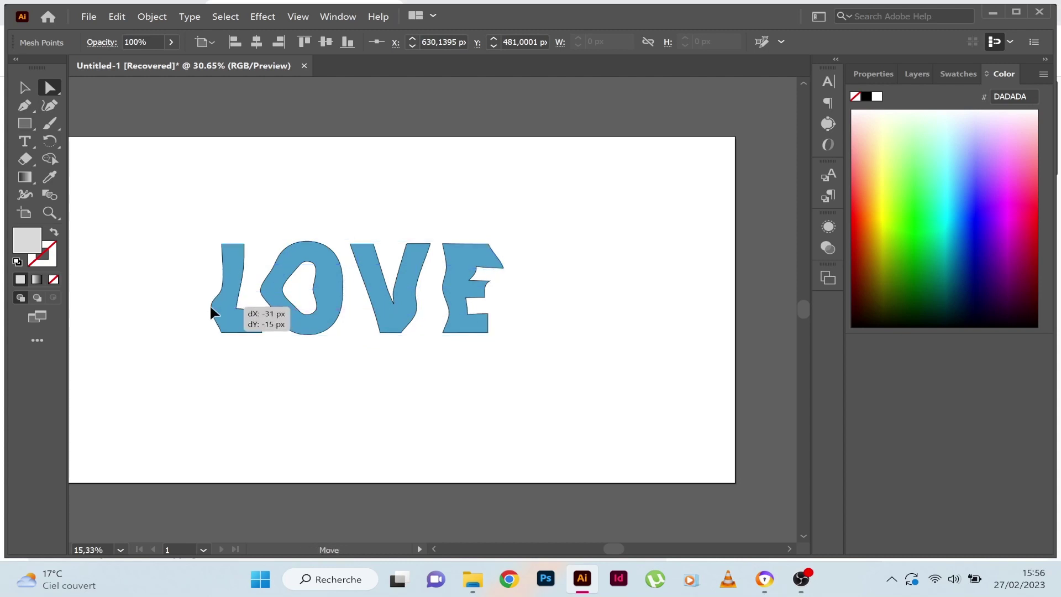
pyautogui.click(25, 88)
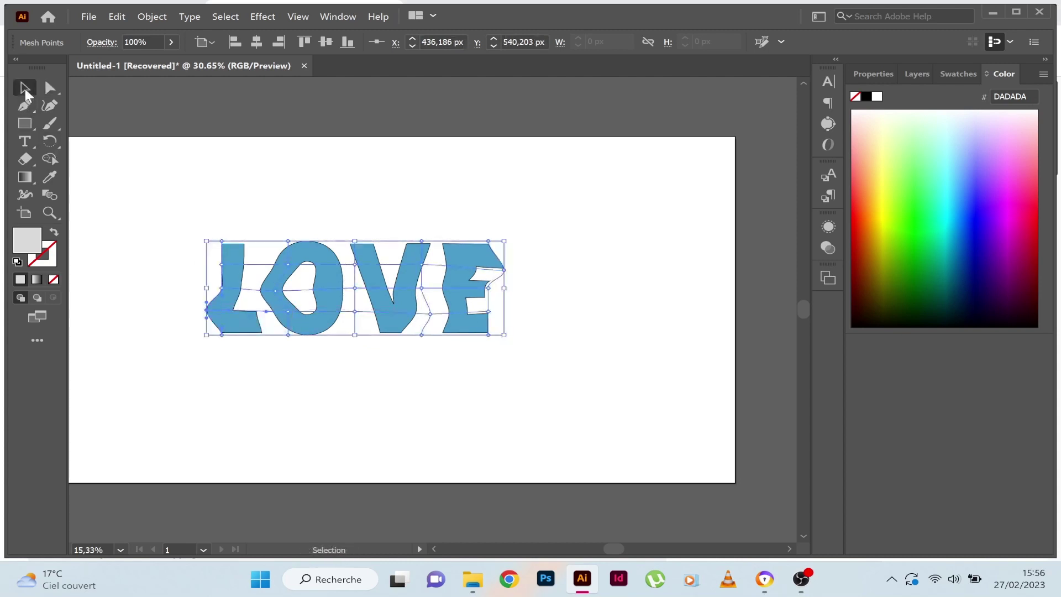
# Step: Move the warped LOVE up-left and expand its envelope into plain shapes
pyautogui.click(573, 239)
pyautogui.moveTo(381, 277); pyautogui.dragTo(351, 246)
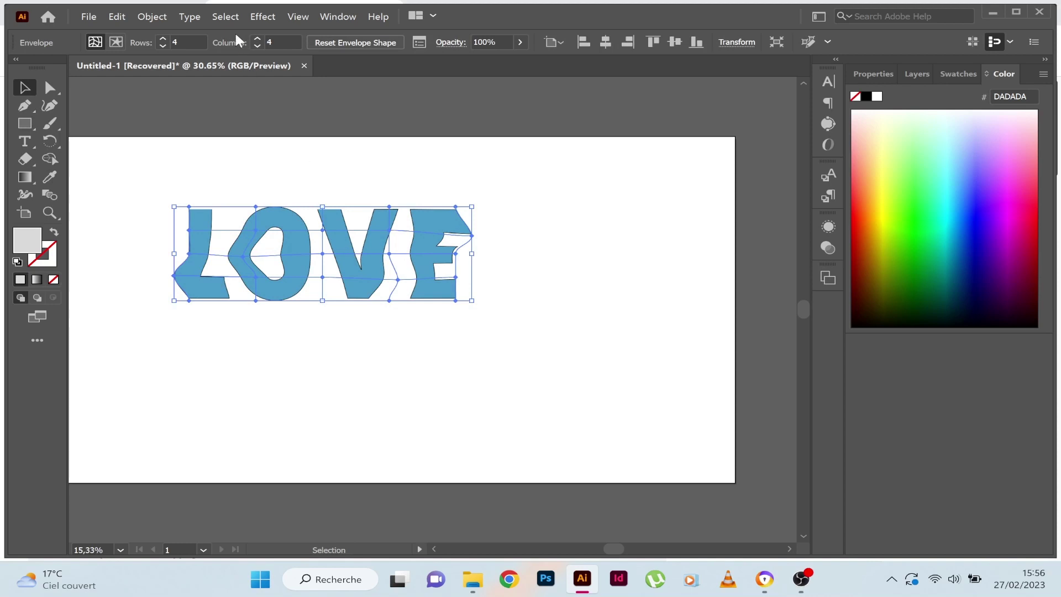
pyautogui.click(152, 17)
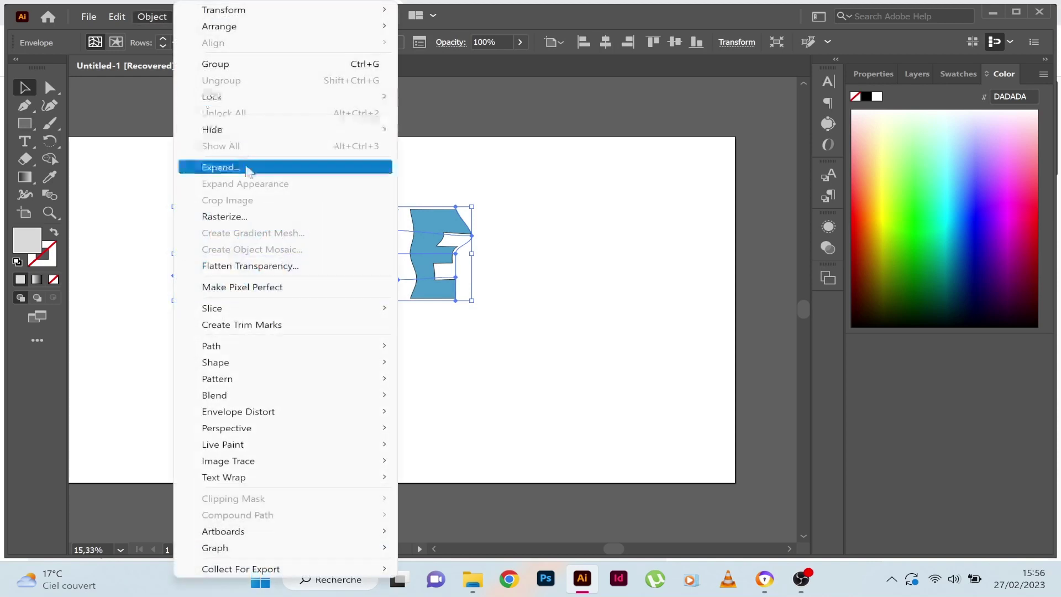
pyautogui.click(246, 167)
pyautogui.click(489, 372)
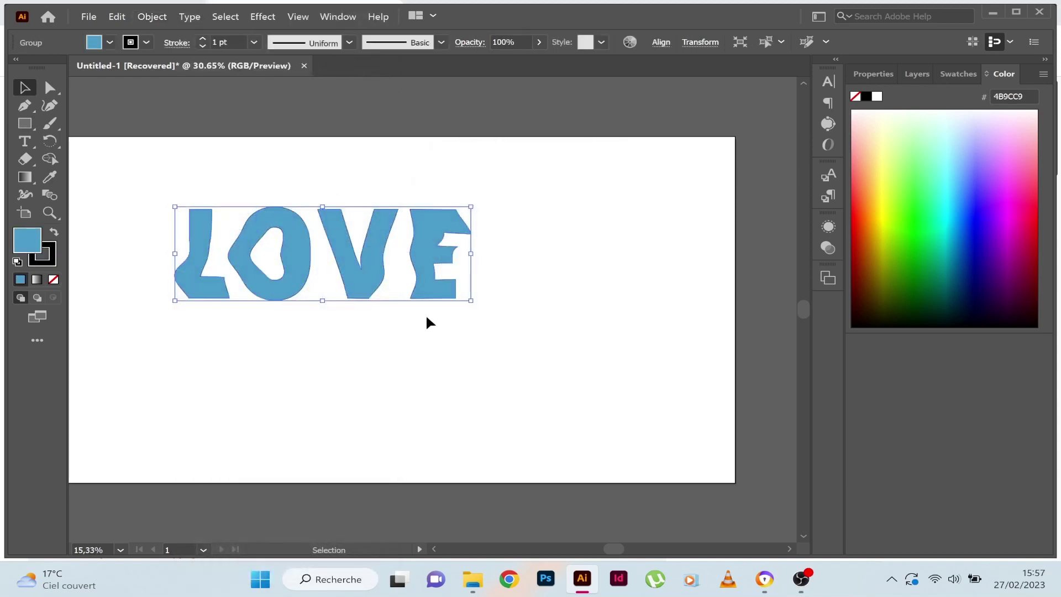
# Step: Shrink LOVE to about 650 px wide, stack three copies downward, and select all
pyautogui.click(427, 310)
pyautogui.click(431, 291)
pyautogui.moveTo(473, 300); pyautogui.dragTo(392, 270)
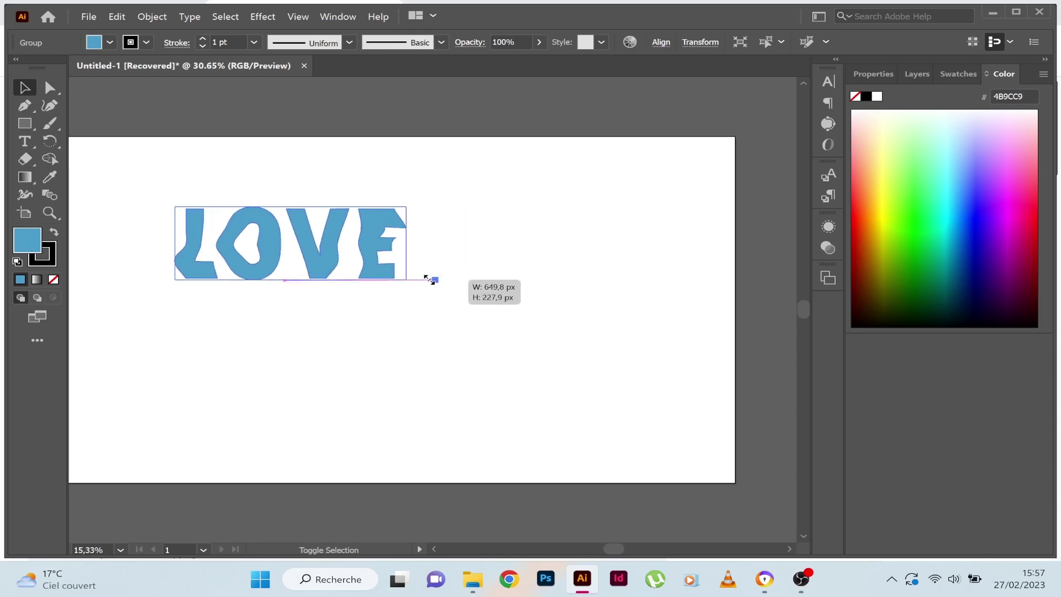
pyautogui.moveTo(297, 252)
pyautogui.mouseDown()
pyautogui.moveTo(321, 212)
pyautogui.moveTo(323, 289)
pyautogui.mouseUp()
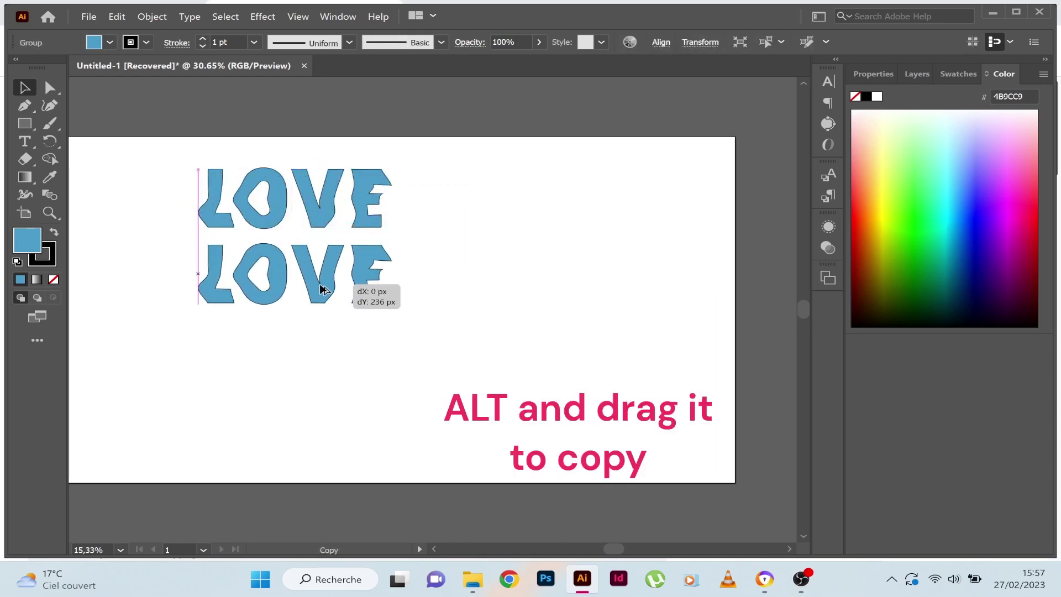
pyautogui.hotkey('ctrl', 'd')
pyautogui.click(443, 182)
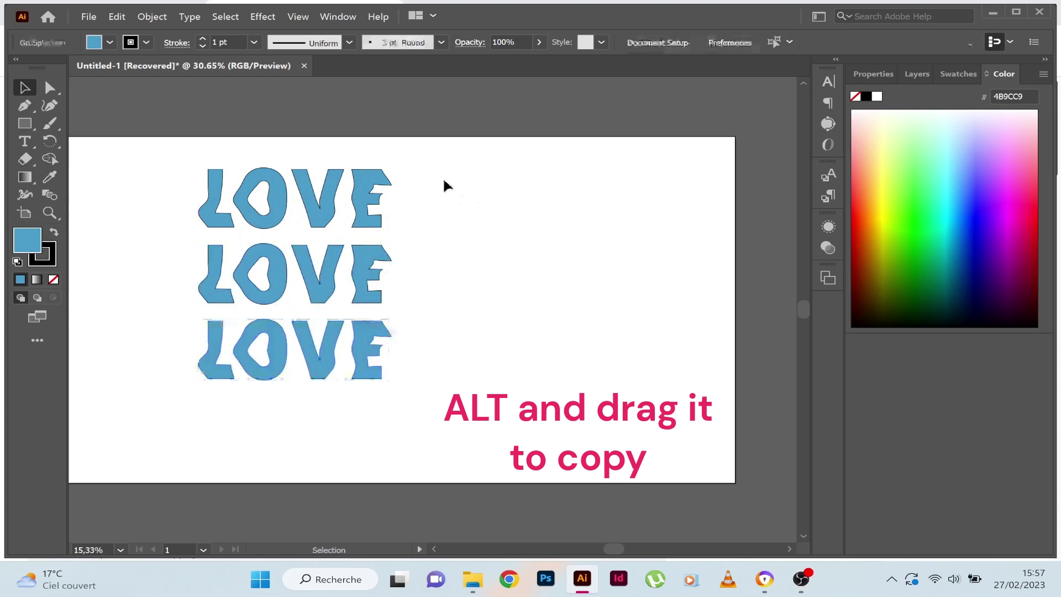
pyautogui.hotkey('ctrl', 'a')
# Step: Blend the three LOVE copies and set Blend Options to 10 specified steps
pyautogui.click(152, 16)
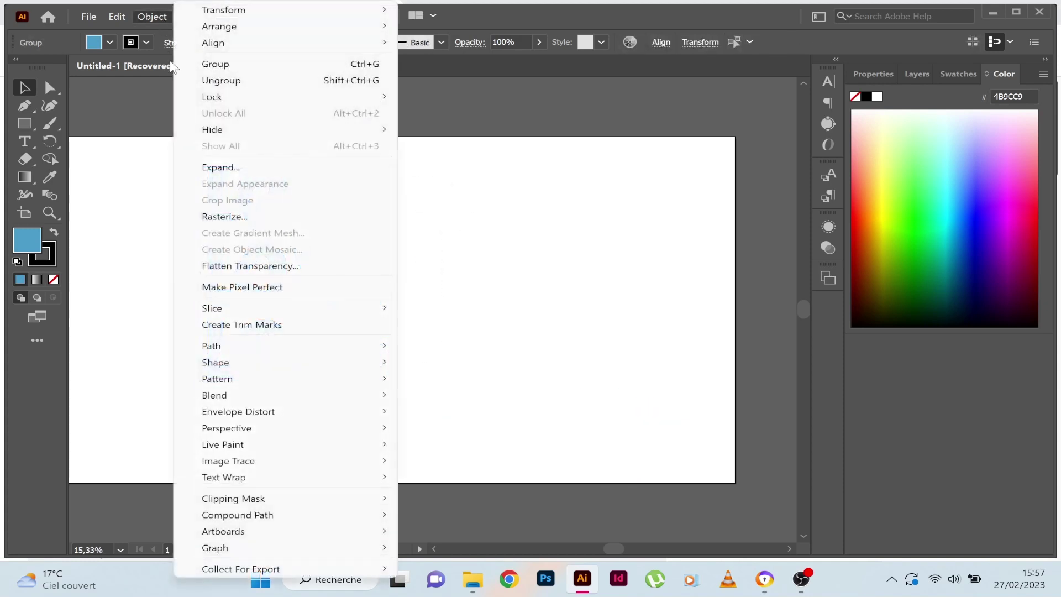
pyautogui.moveTo(249, 395)
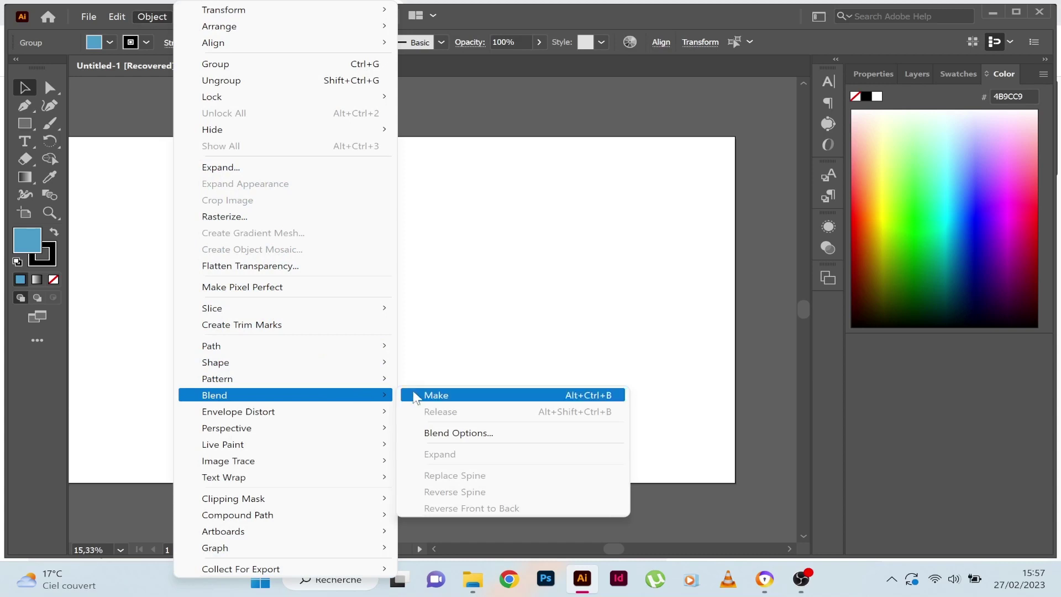
pyautogui.click(424, 393)
pyautogui.click(152, 17)
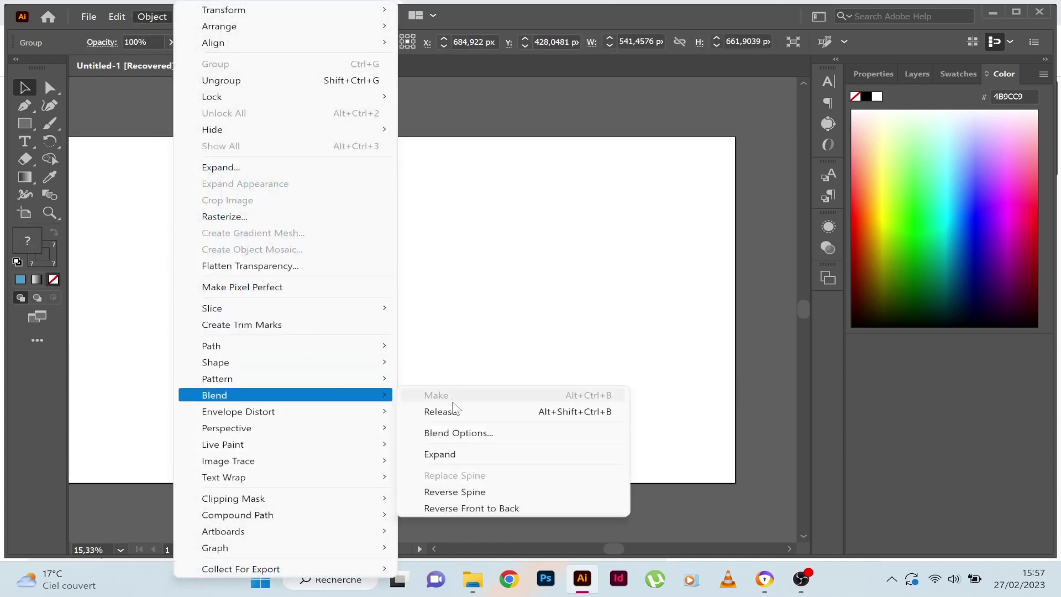
pyautogui.click(501, 434)
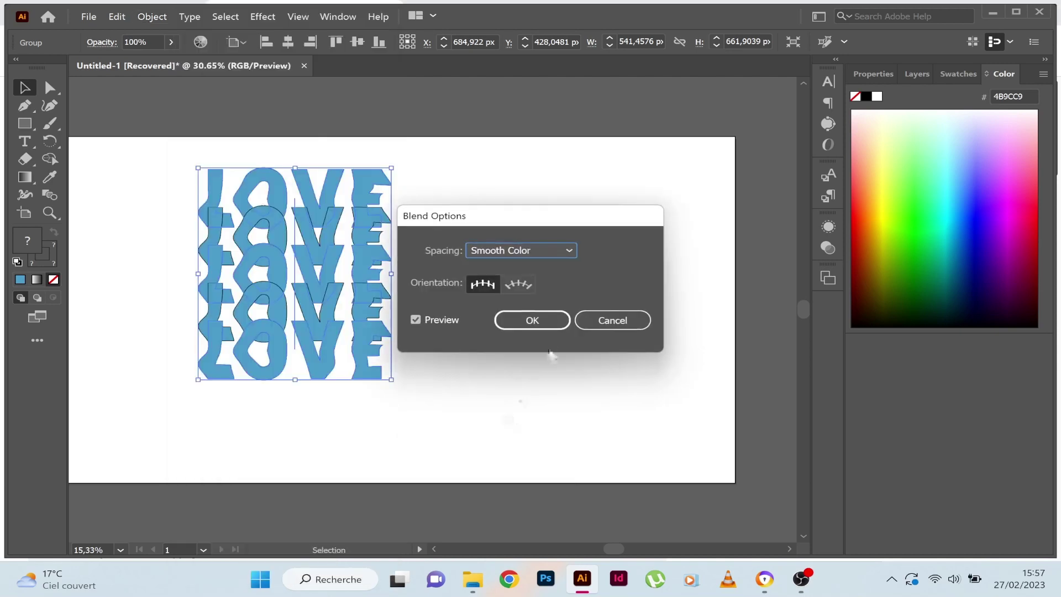
pyautogui.click(549, 253)
pyautogui.click(543, 283)
pyautogui.write('10')
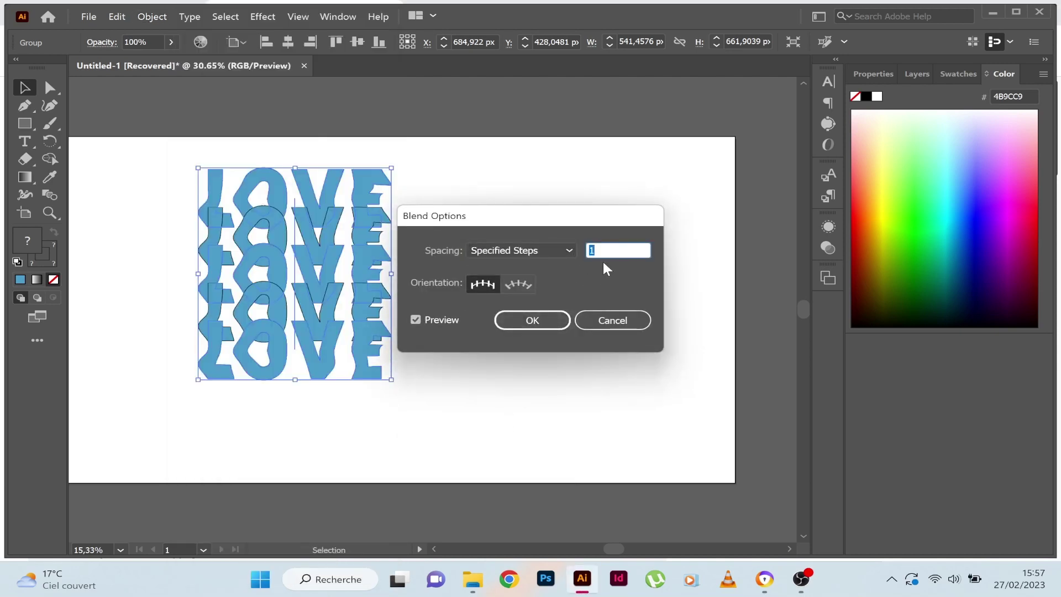
pyautogui.click(561, 323)
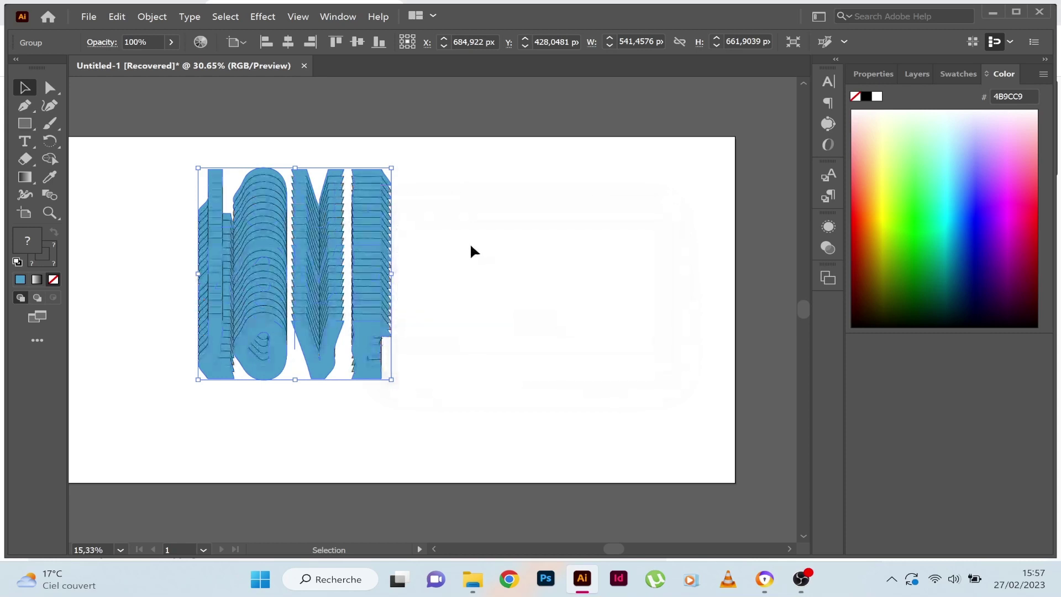
pyautogui.click(472, 243)
pyautogui.click(365, 237)
# Step: Draw an S-shaped squiggle with the Paintbrush and make it the LOVE blend's spine
pyautogui.click(49, 124)
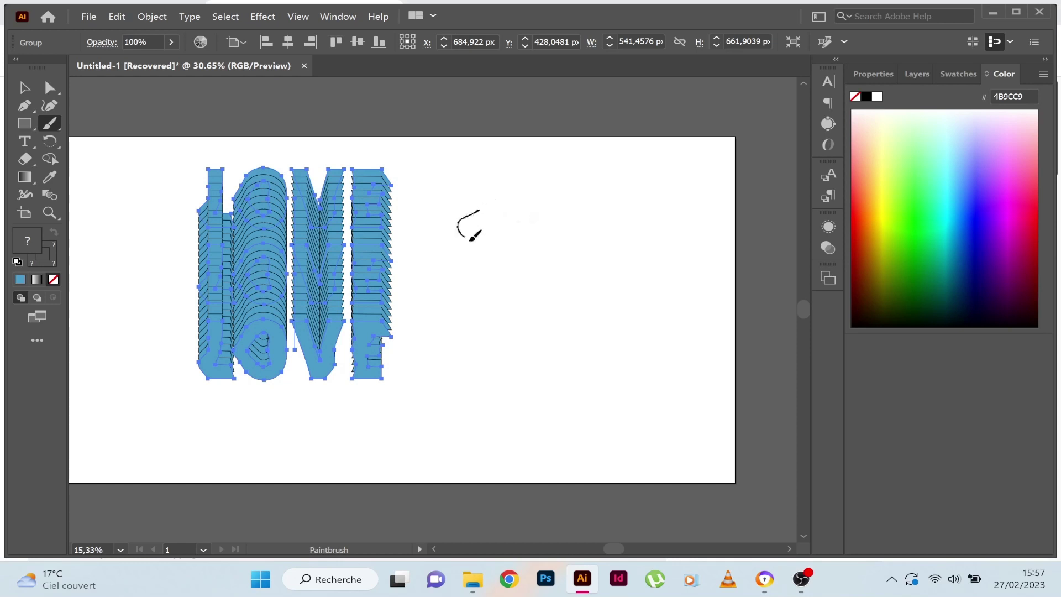
pyautogui.hotkey('ctrl', 'shift', 'a')
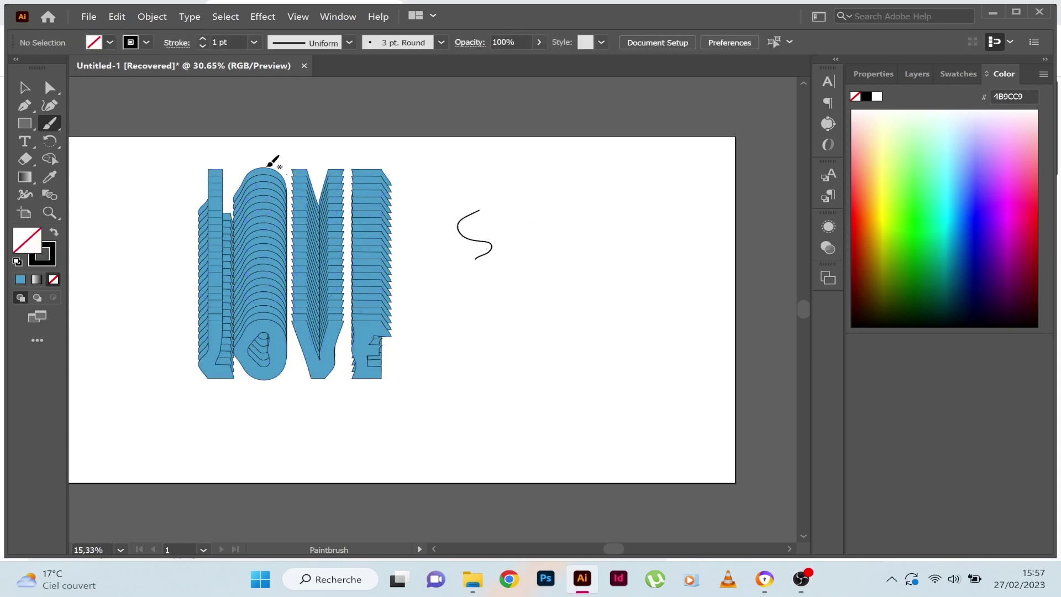
pyautogui.click(24, 88)
pyautogui.moveTo(508, 204); pyautogui.dragTo(277, 273)
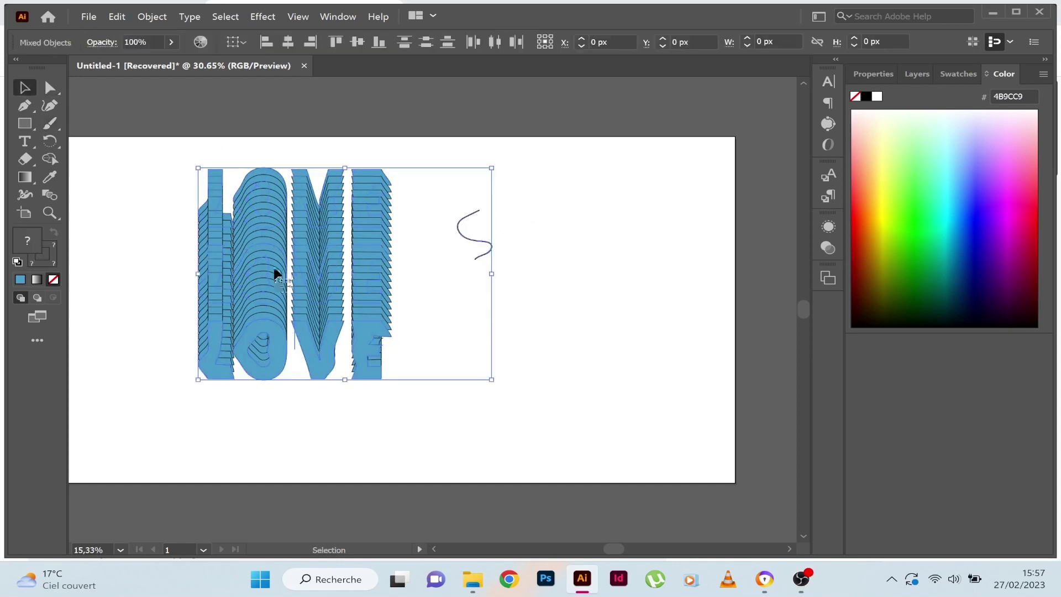
pyautogui.click(148, 18)
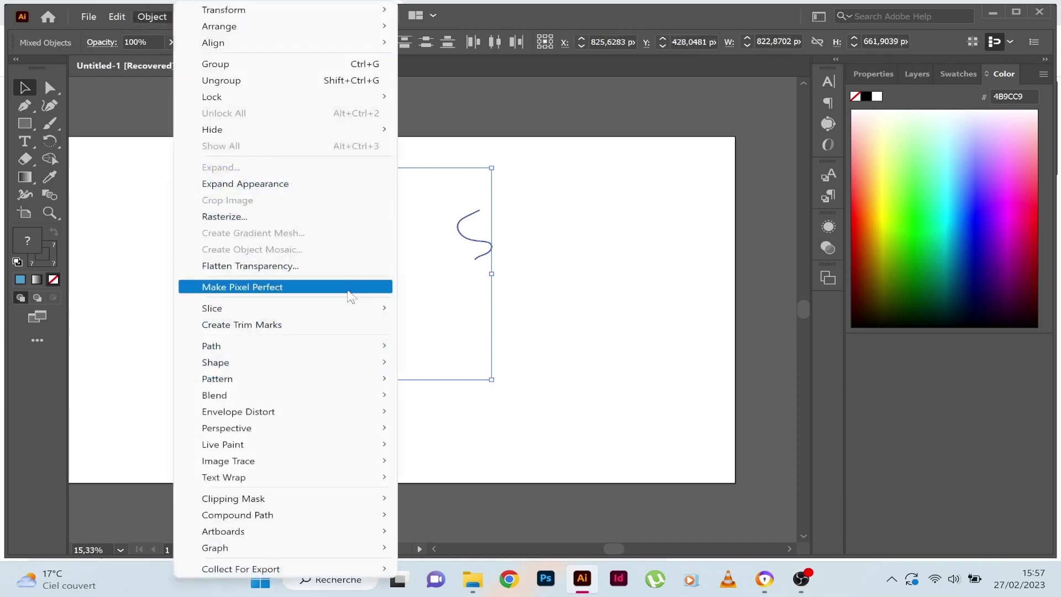
pyautogui.moveTo(214, 394)
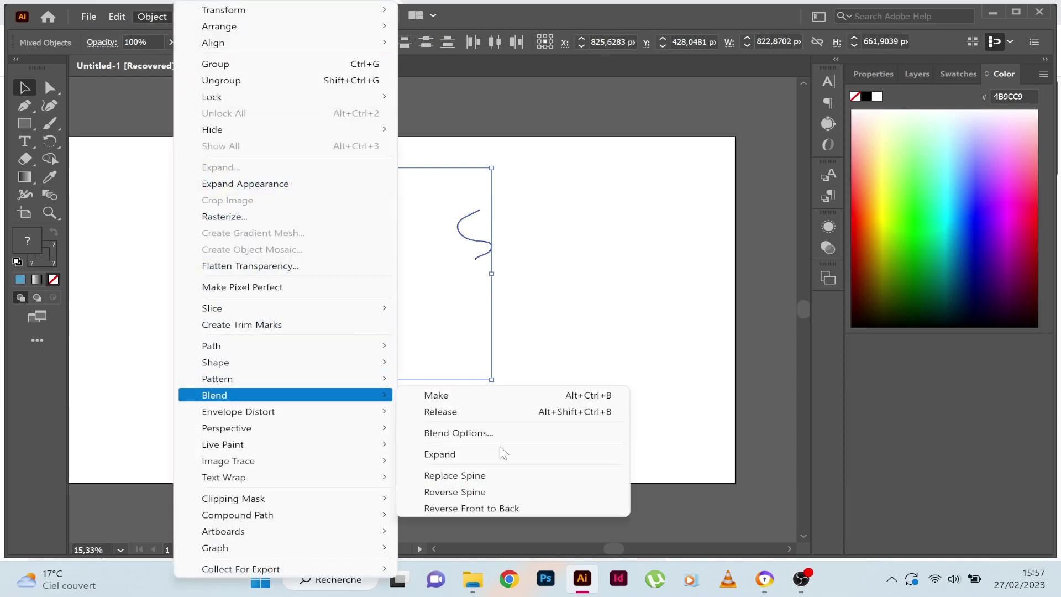
pyautogui.click(530, 476)
pyautogui.click(511, 364)
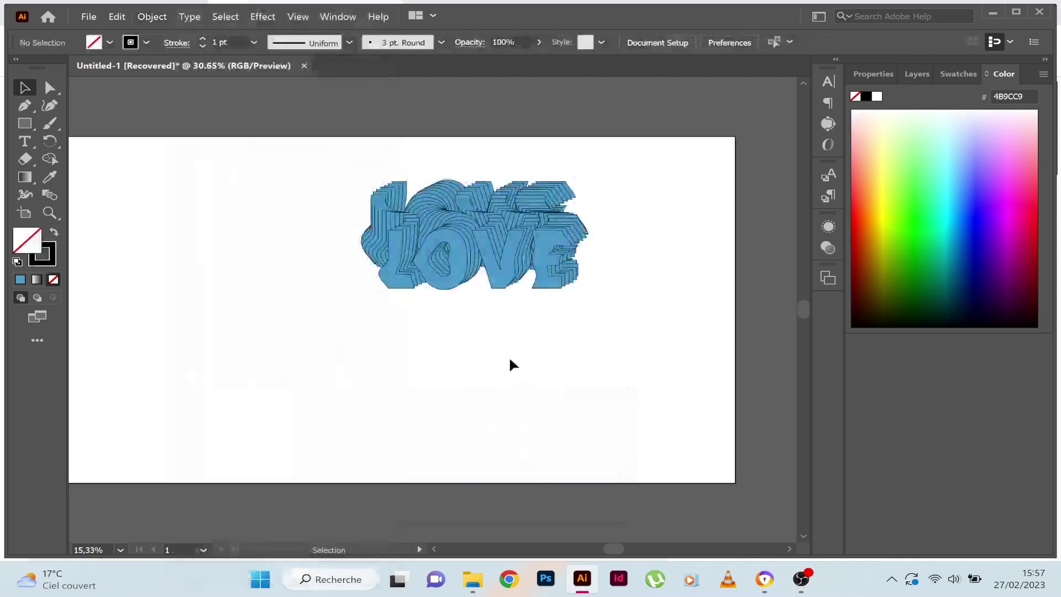
# Step: Duplicate the wavy LOVE blend to the right and target its front LOVE in Layers
pyautogui.moveTo(496, 276)
pyautogui.mouseDown()
pyautogui.moveTo(255, 253)
pyautogui.moveTo(546, 263)
pyautogui.mouseUp()
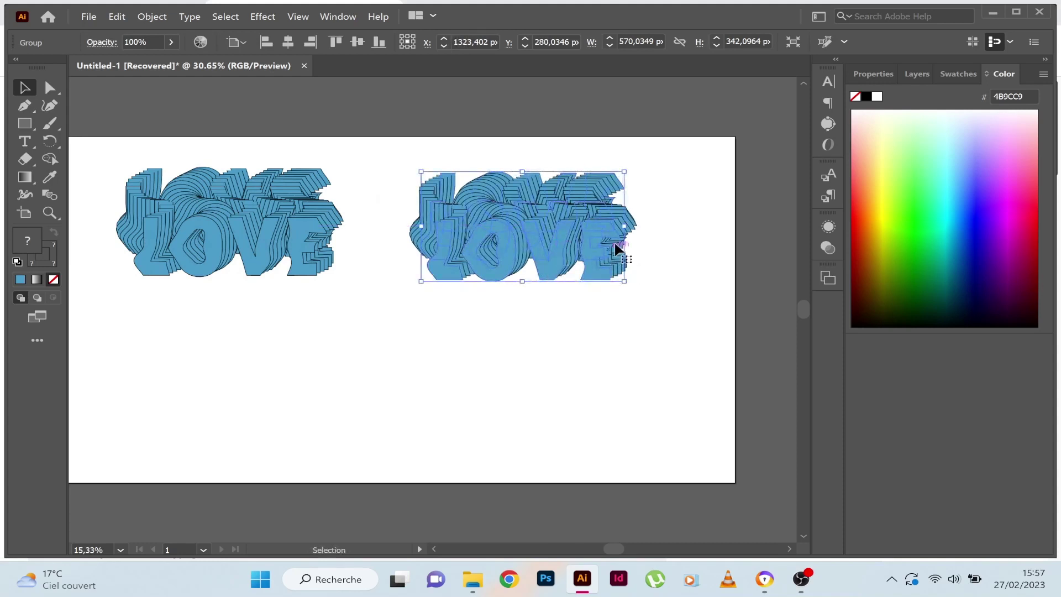
pyautogui.click(914, 74)
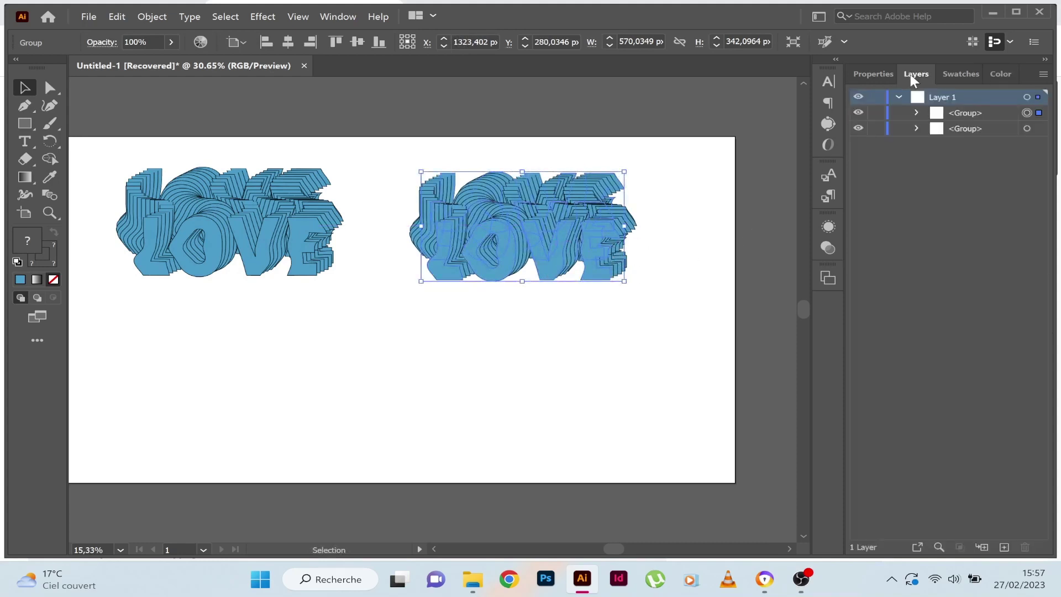
pyautogui.click(916, 113)
pyautogui.click(936, 128)
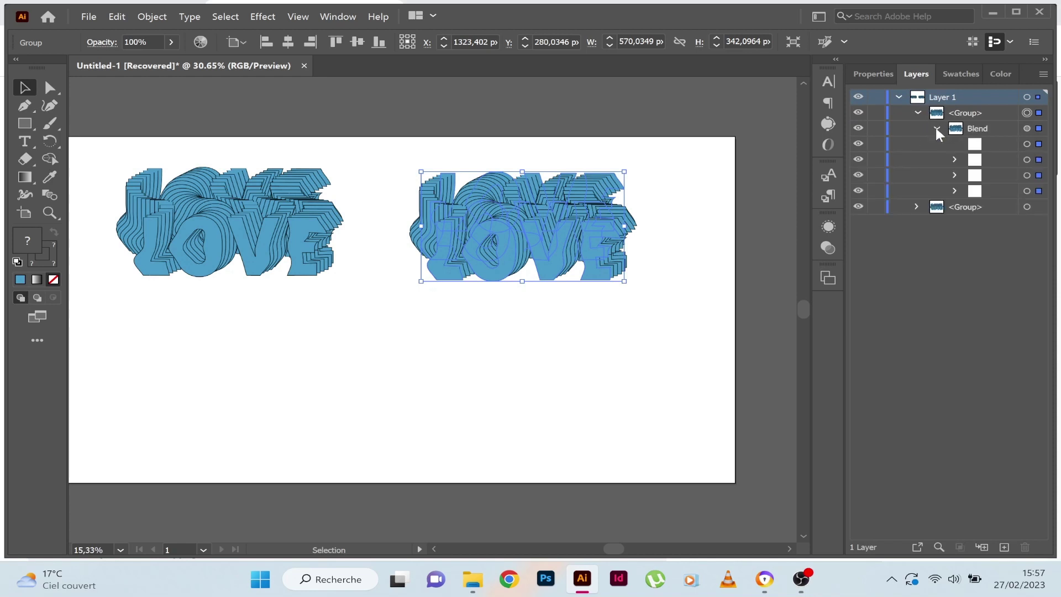
pyautogui.click(1027, 160)
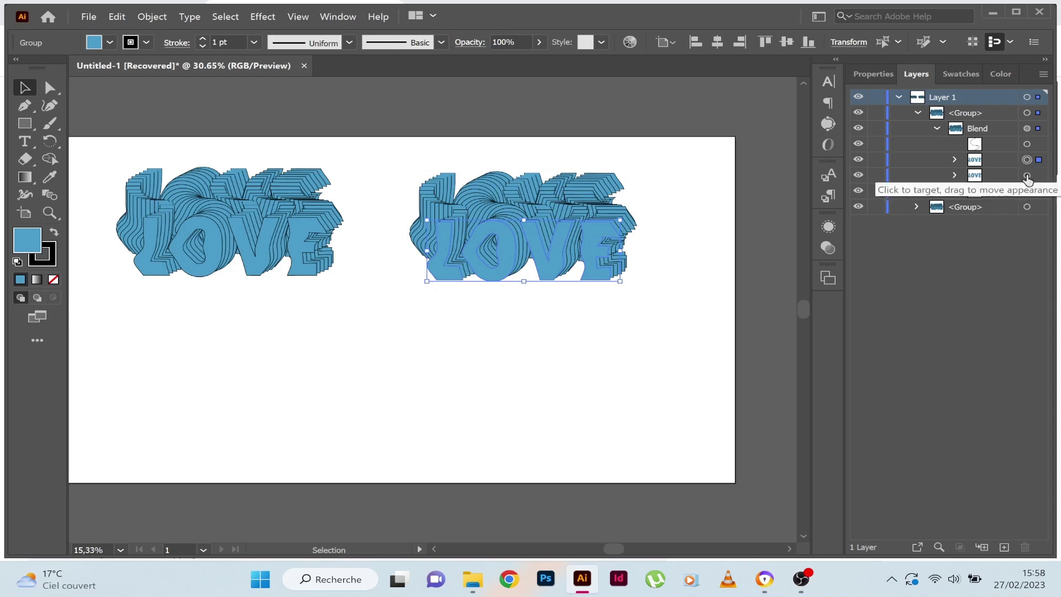
# Step: Fill the right blend's middle LOVE object with yellow
pyautogui.click(1026, 176)
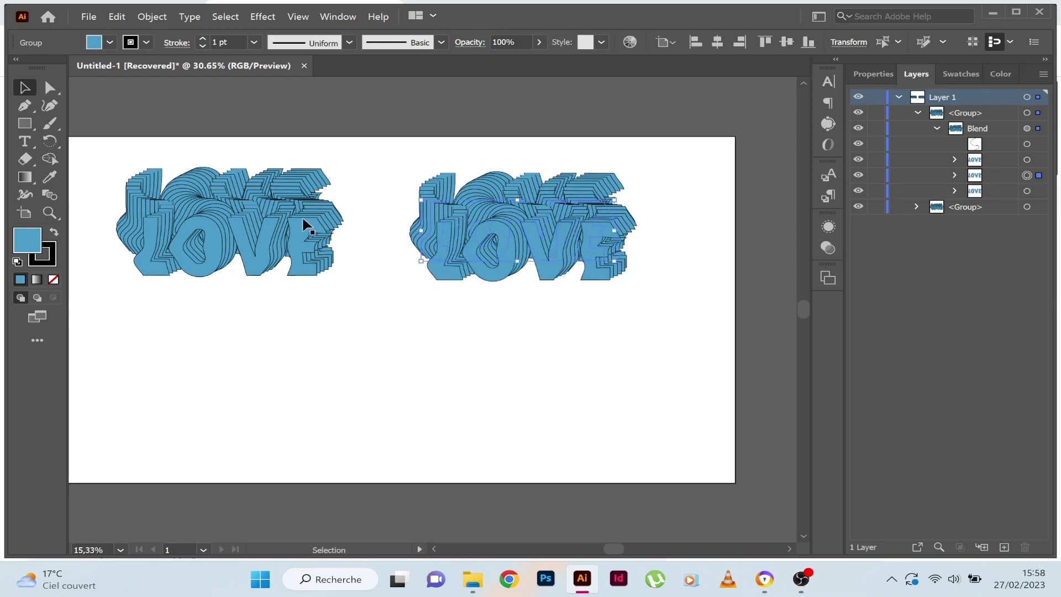
pyautogui.doubleClick(35, 246)
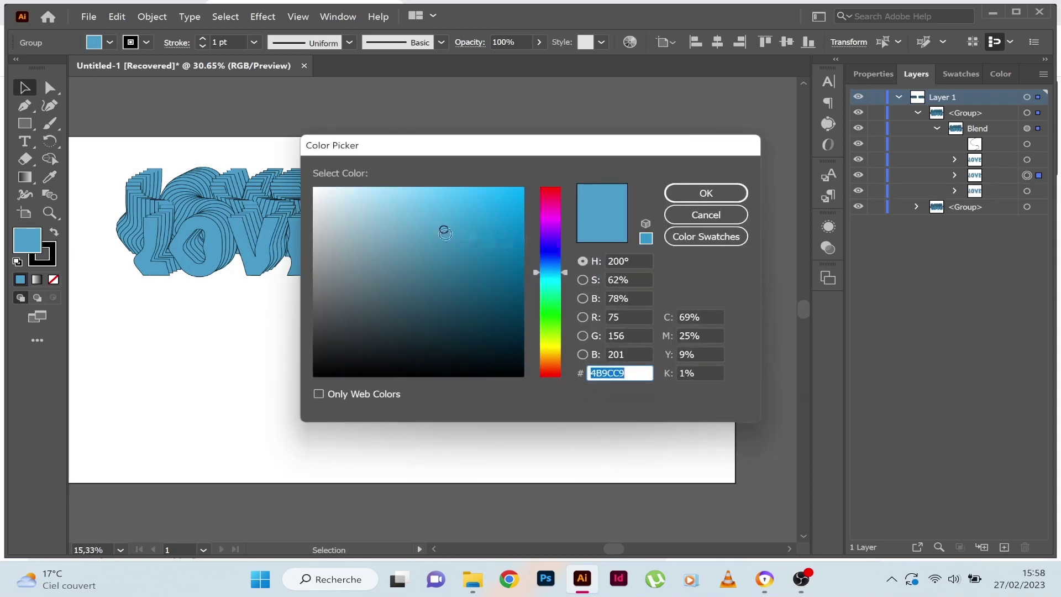
pyautogui.click(550, 350)
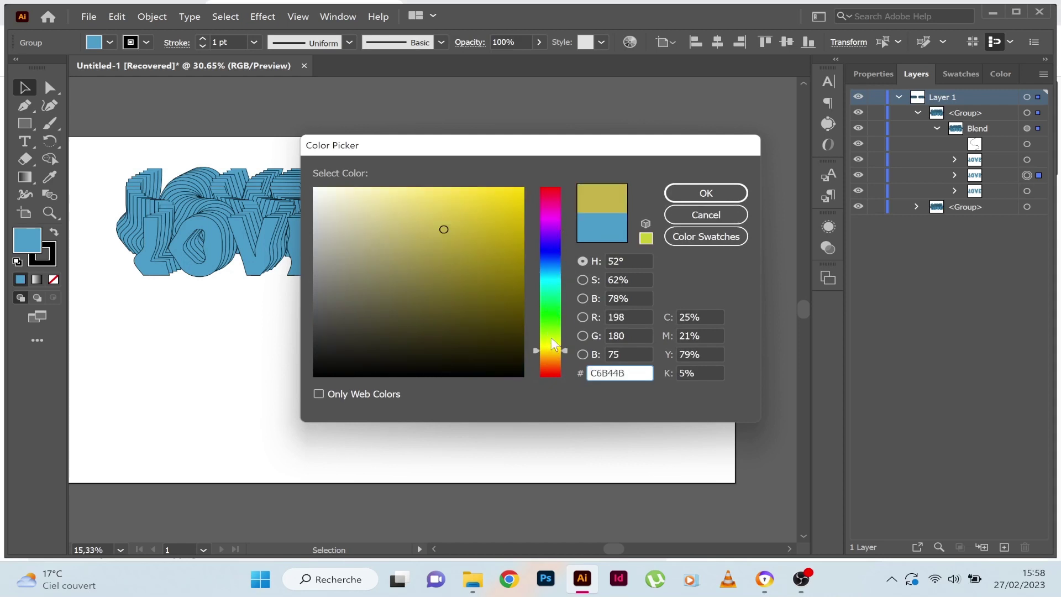
pyautogui.click(485, 201)
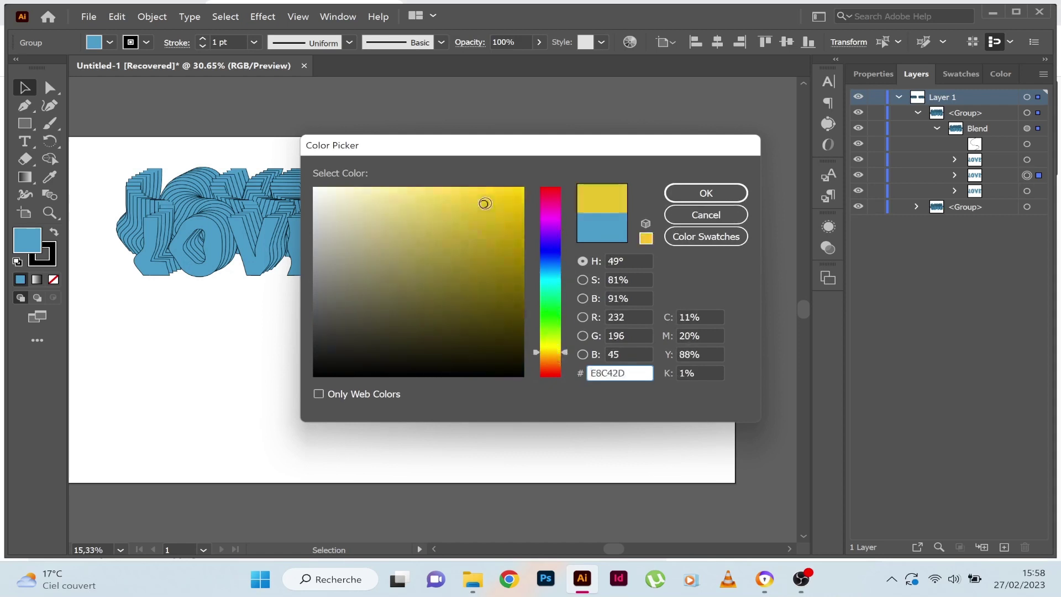
pyautogui.click(707, 194)
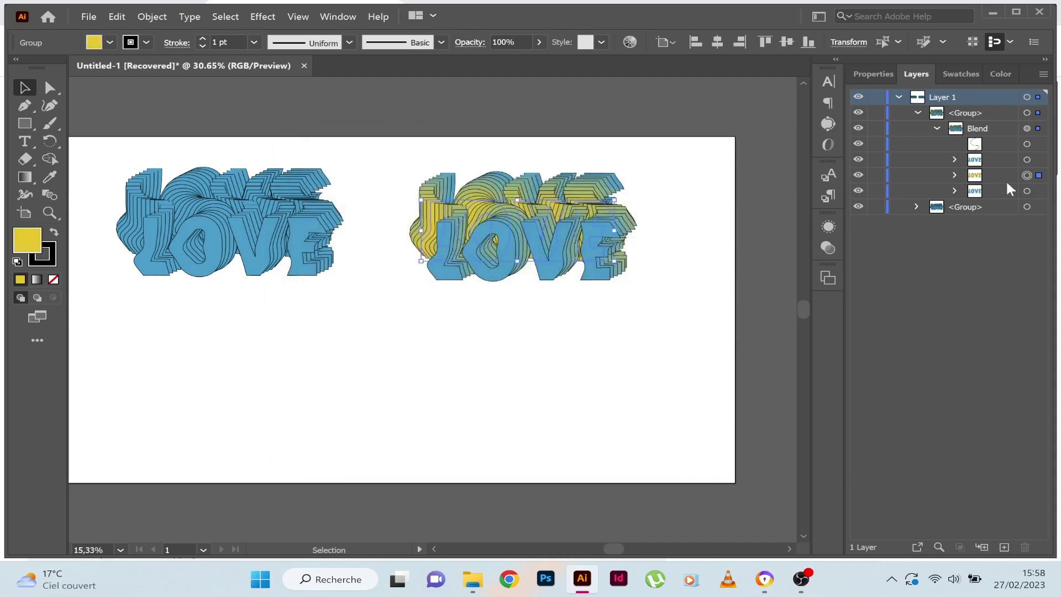
# Step: Fill the right blend's back LOVE object with bright red
pyautogui.click(1026, 191)
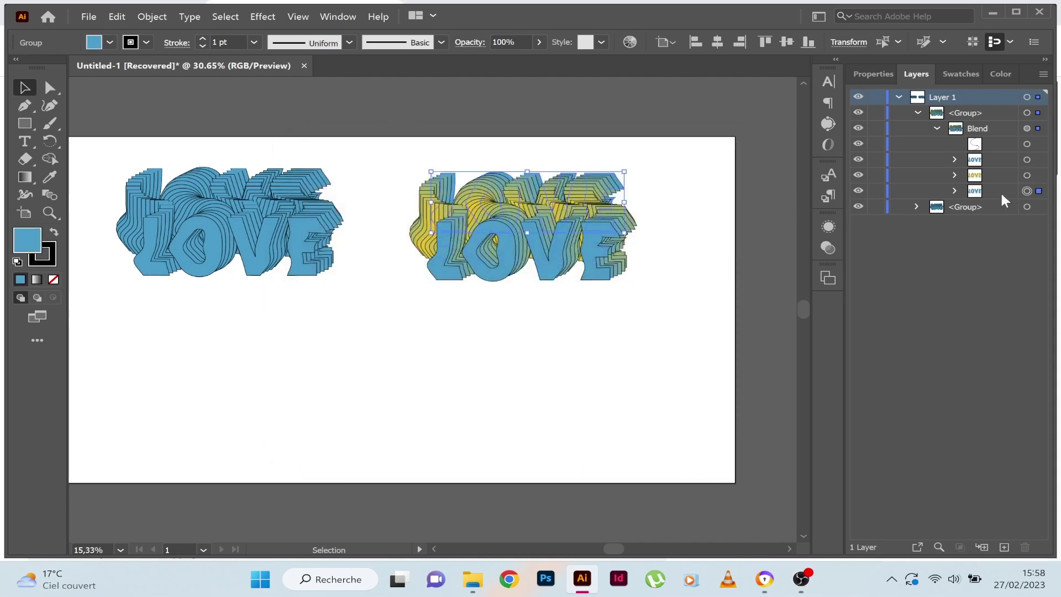
pyautogui.doubleClick(28, 246)
pyautogui.click(550, 190)
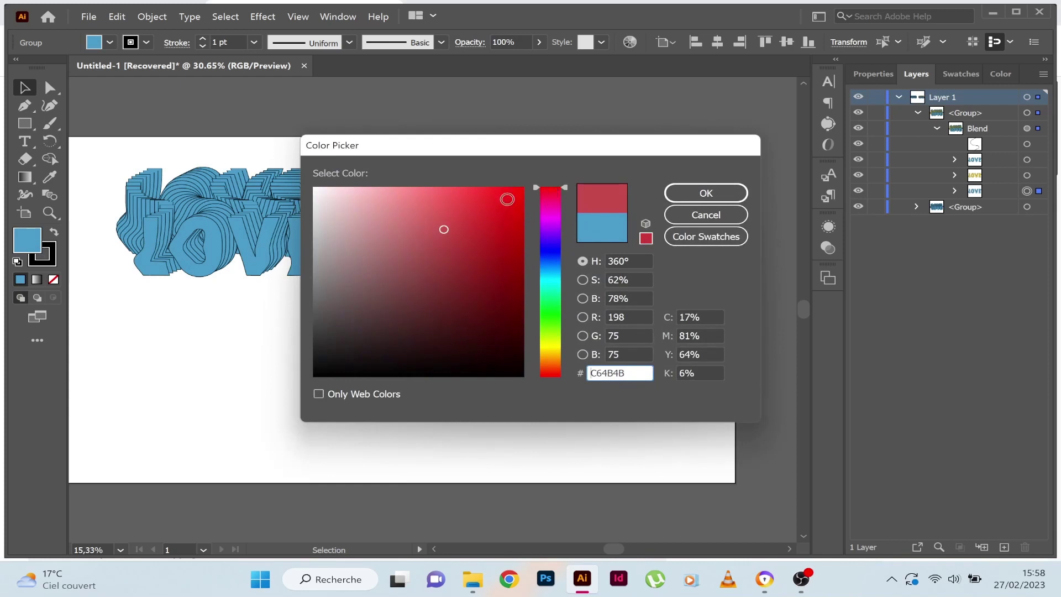
pyautogui.moveTo(508, 199); pyautogui.dragTo(503, 199)
pyautogui.click(706, 193)
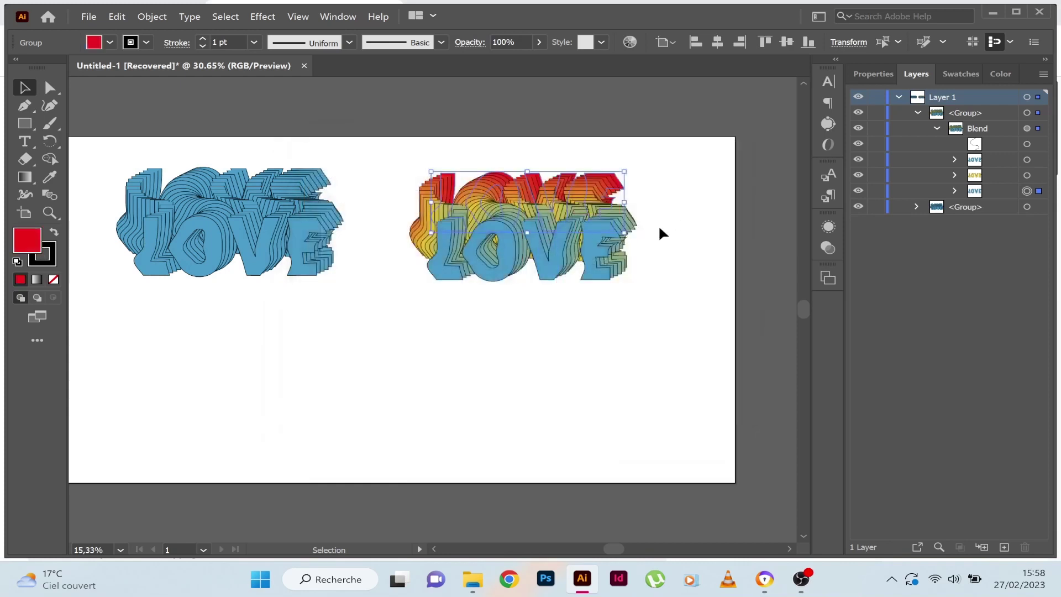
# Step: Move the rainbow blend right and down and the blue blend down
pyautogui.click(555, 323)
pyautogui.moveTo(552, 260); pyautogui.dragTo(604, 271)
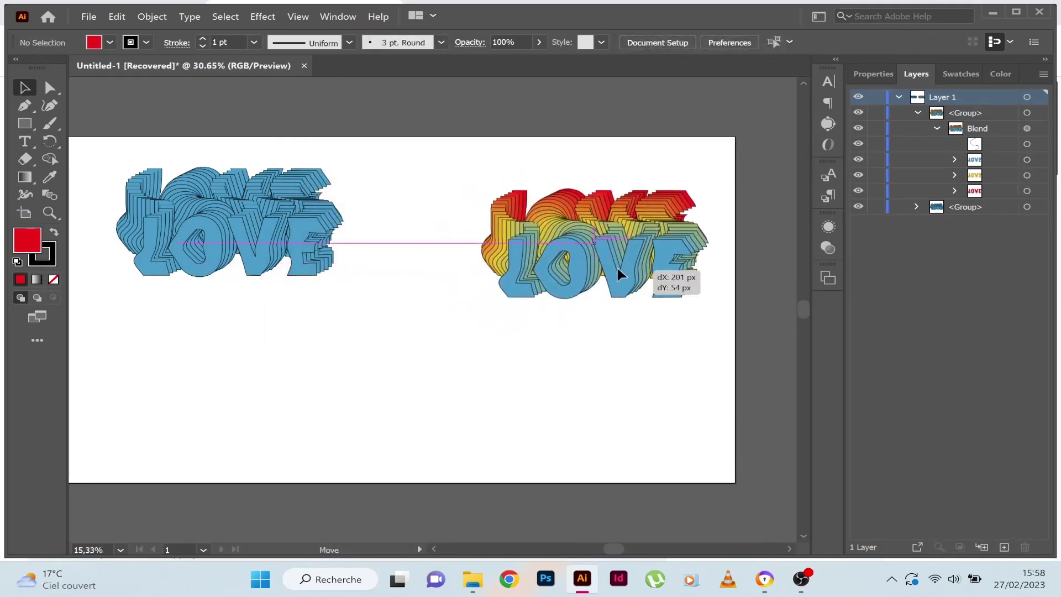
pyautogui.moveTo(224, 224); pyautogui.dragTo(218, 283)
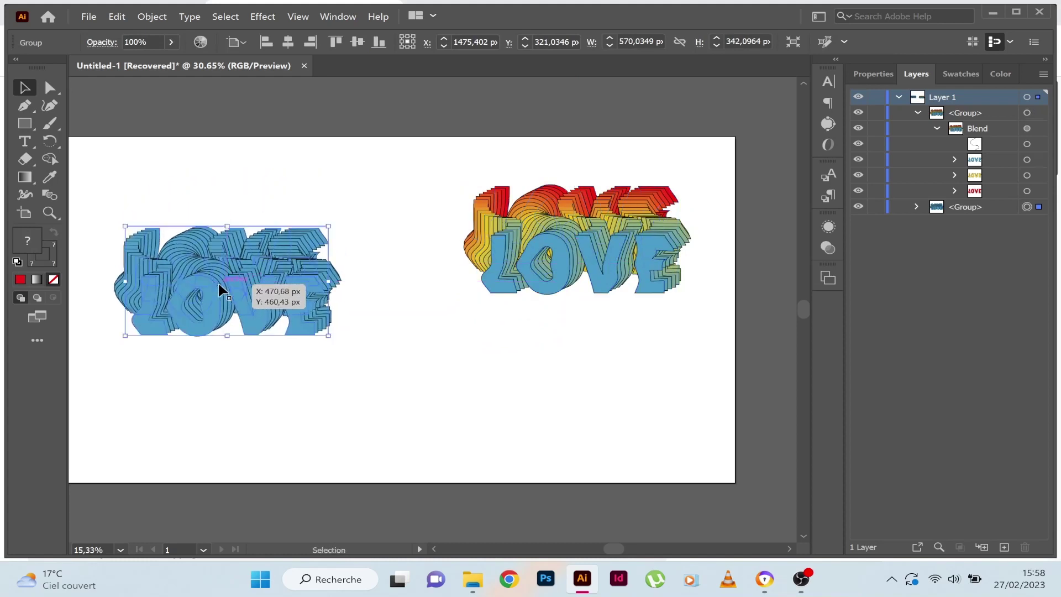
# Step: Fill the left blend's front LOVE object with green
pyautogui.click(917, 114)
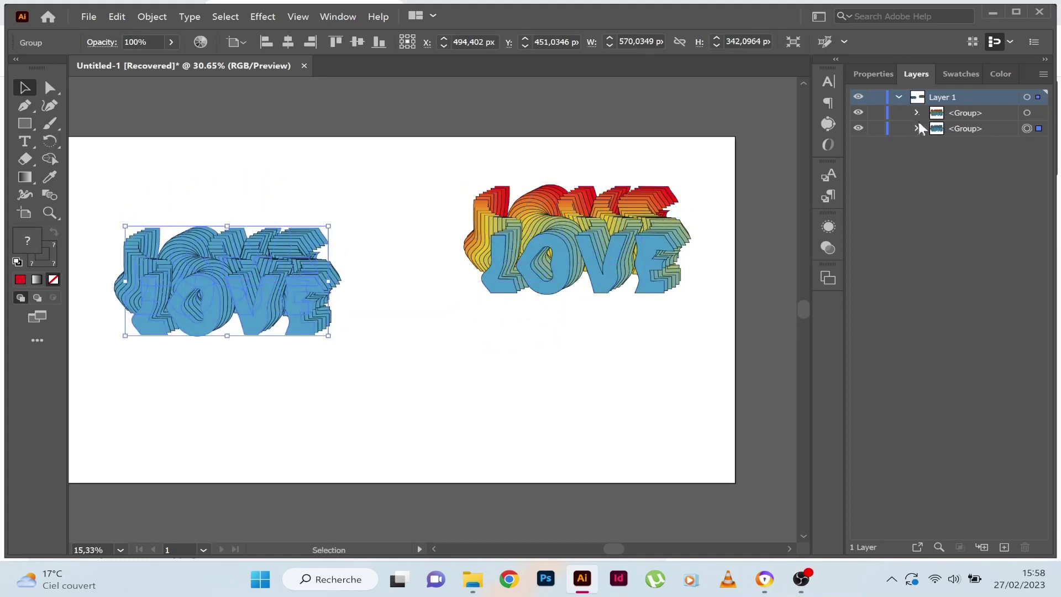
pyautogui.click(916, 112)
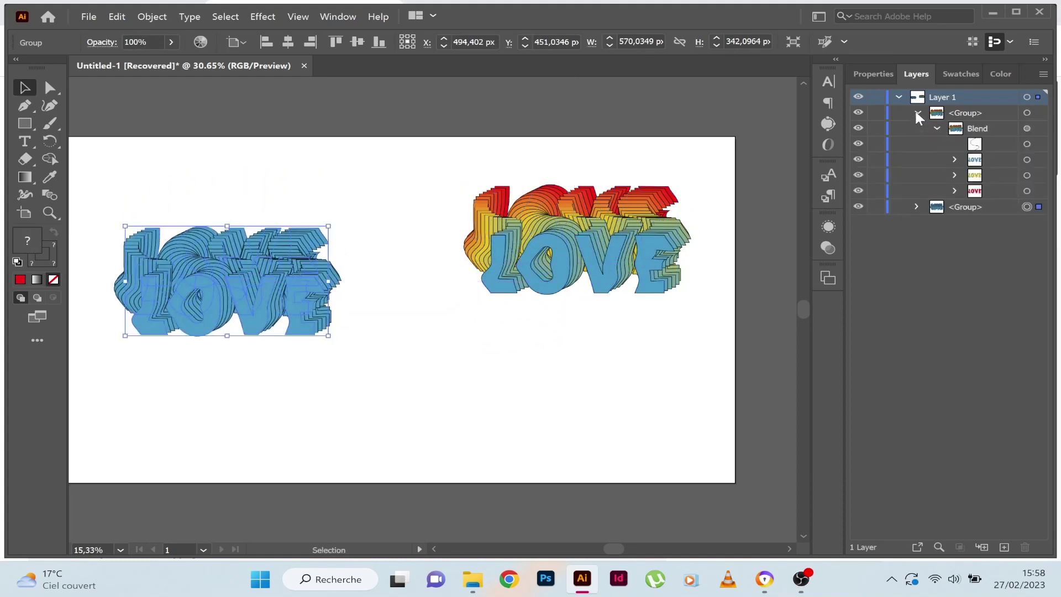
pyautogui.click(916, 129)
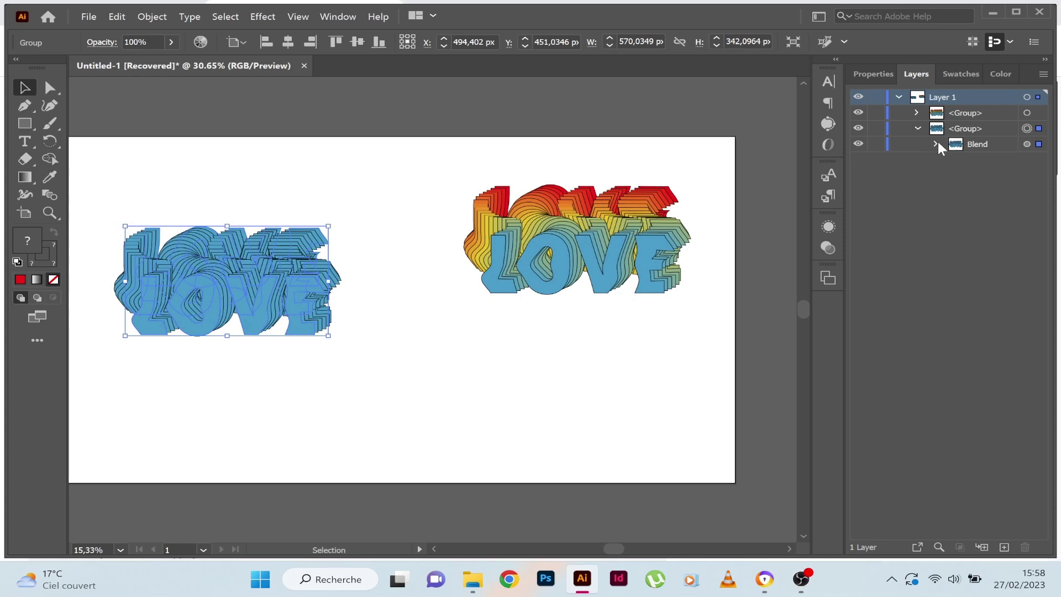
pyautogui.click(937, 144)
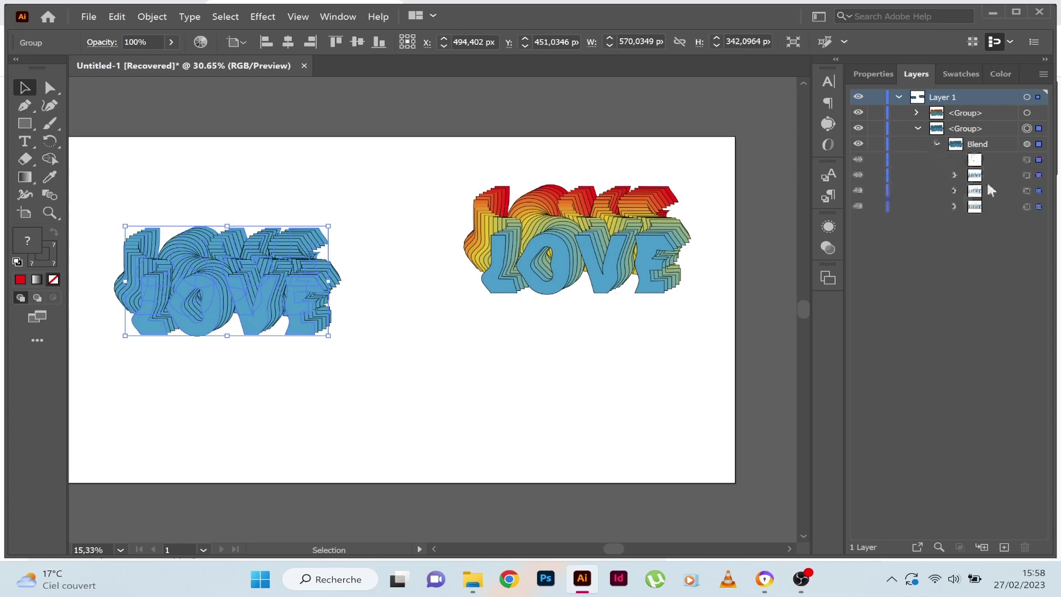
pyautogui.click(1027, 176)
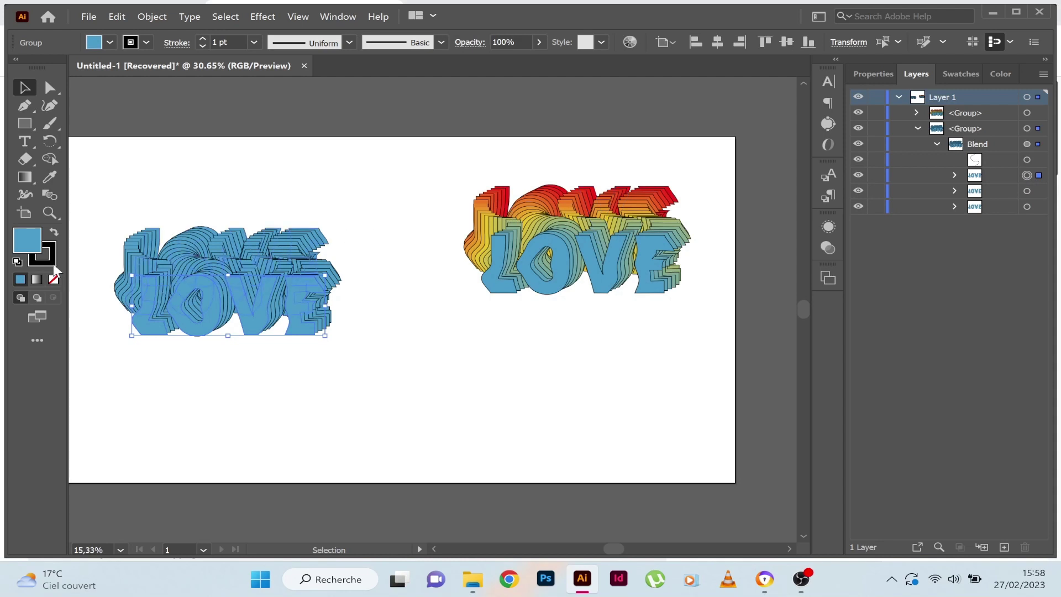
pyautogui.doubleClick(32, 241)
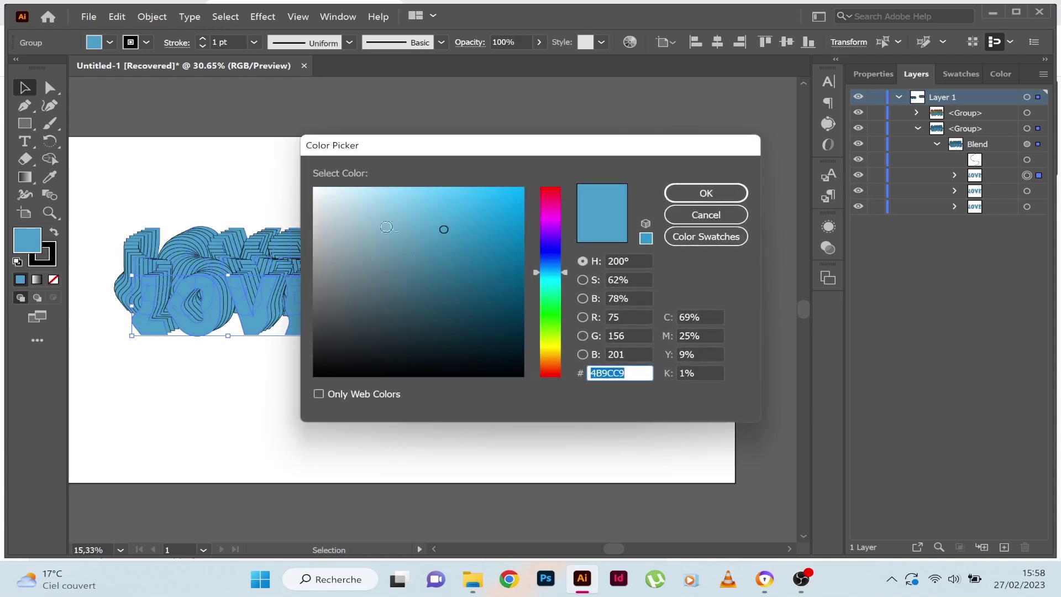
pyautogui.click(553, 327)
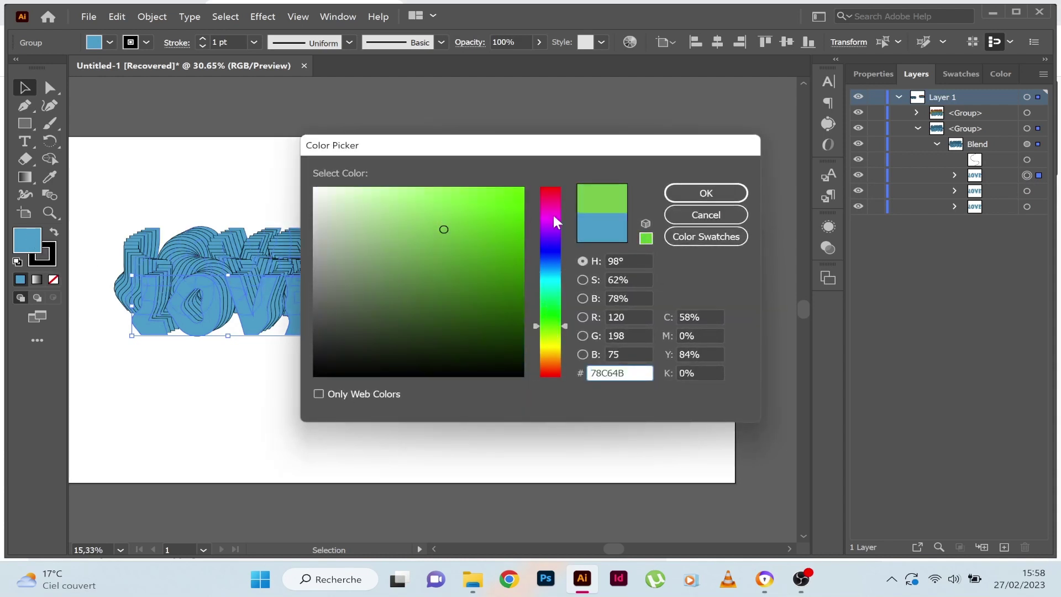
pyautogui.click(694, 198)
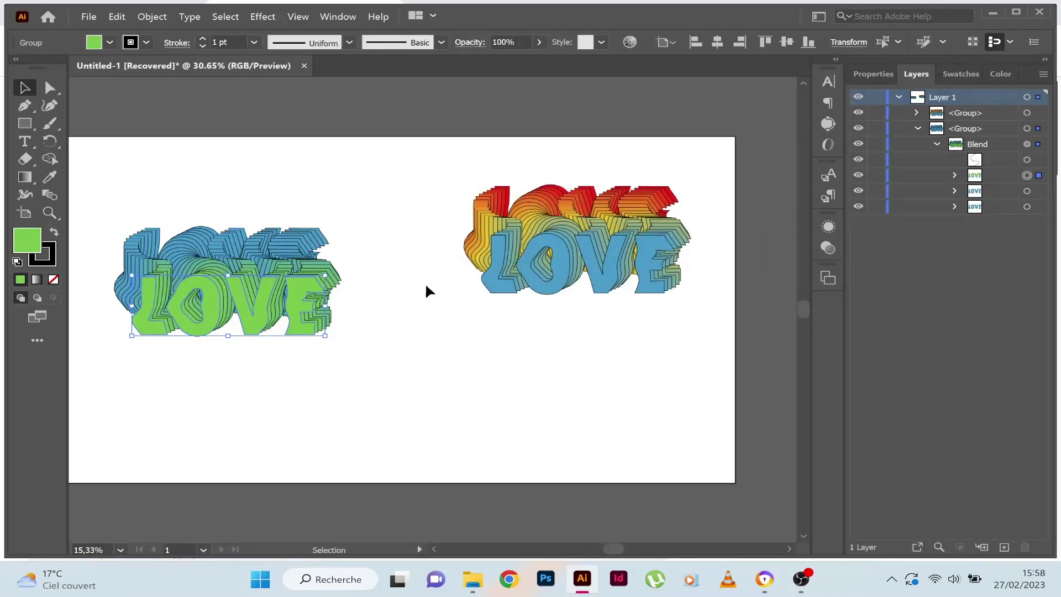
# Step: Fill the left blend's middle LOVE object with bright yellow EFEF14
pyautogui.click(1027, 190)
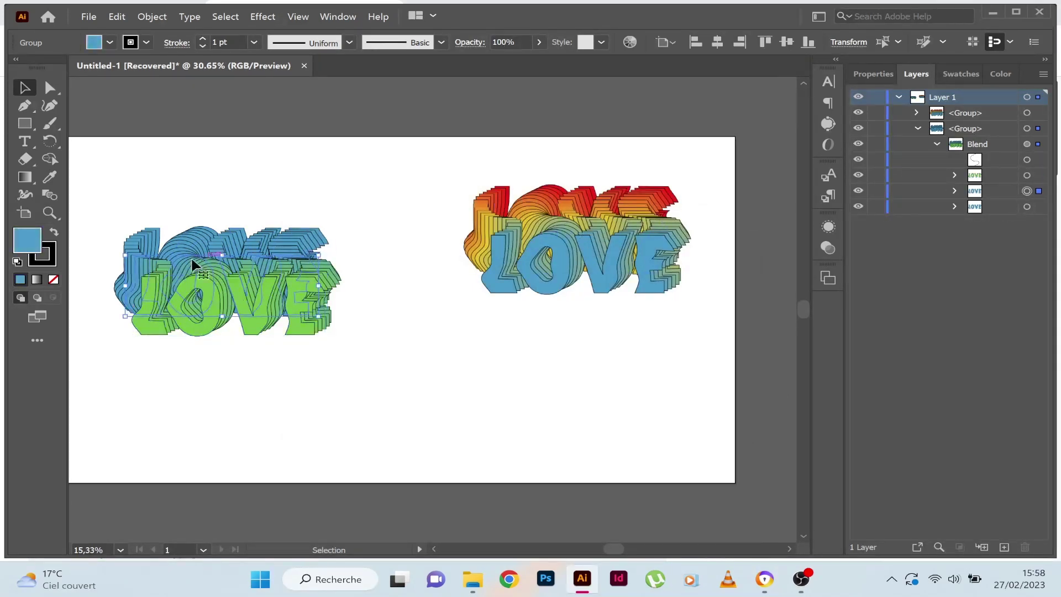
pyautogui.doubleClick(32, 240)
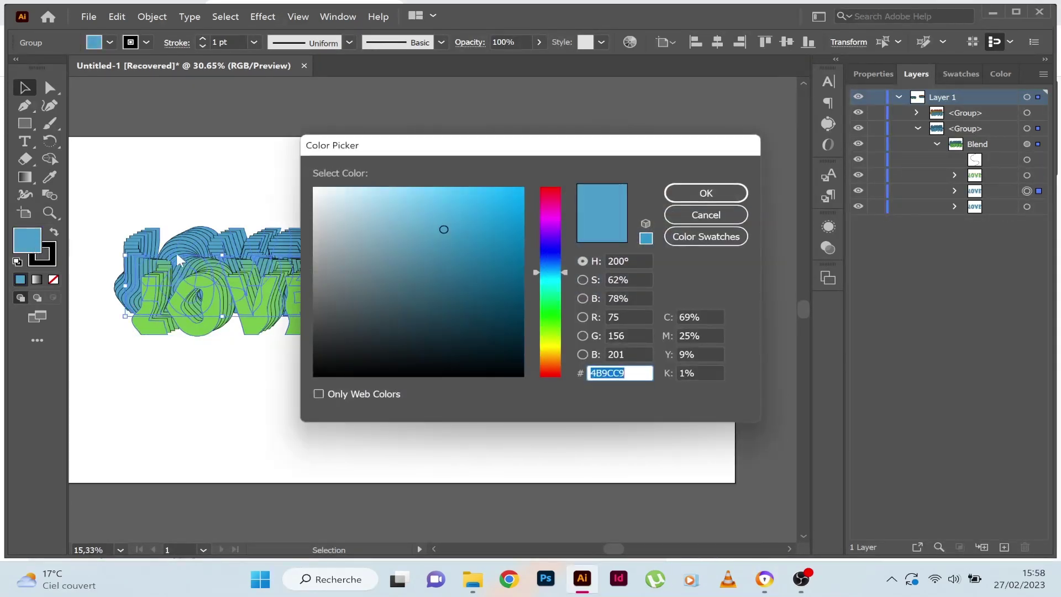
pyautogui.click(552, 346)
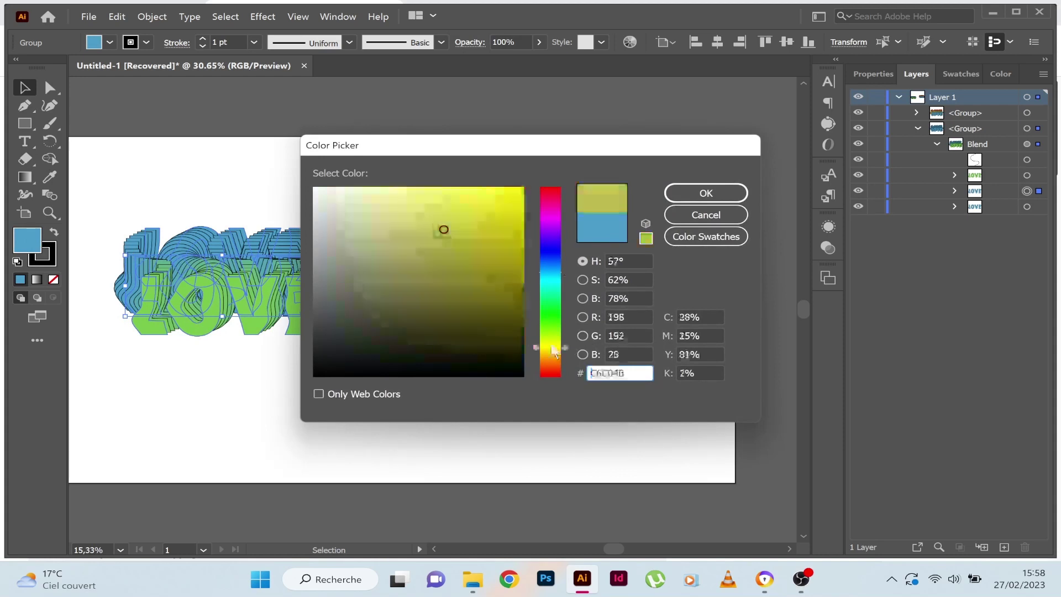
pyautogui.click(482, 208)
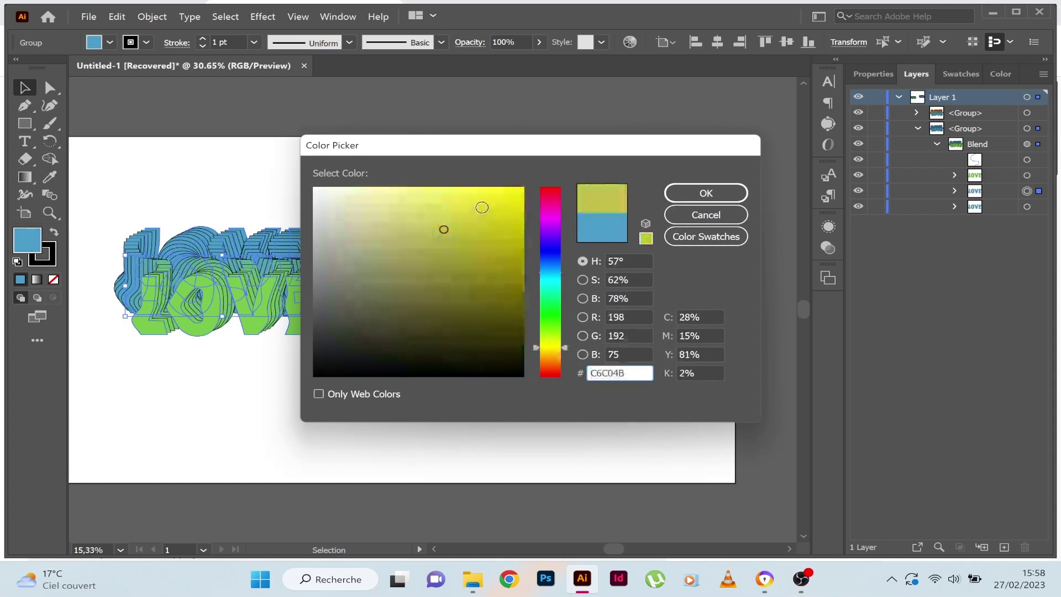
pyautogui.click(550, 344)
pyautogui.click(507, 198)
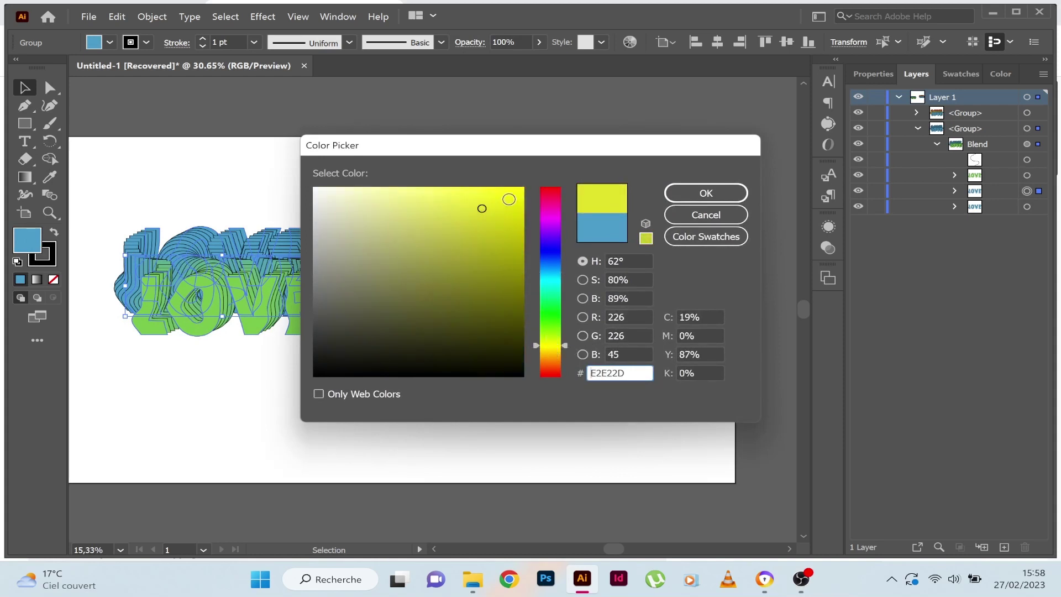
pyautogui.click(730, 192)
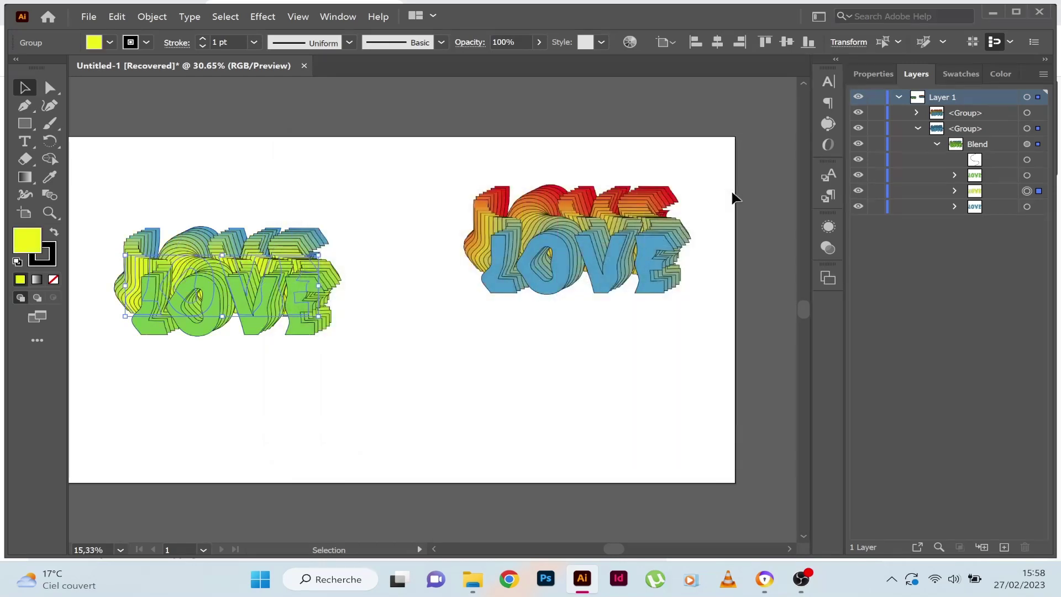
# Step: Fill the left blend's back LOVE letters with magenta F21DD4
pyautogui.click(1027, 207)
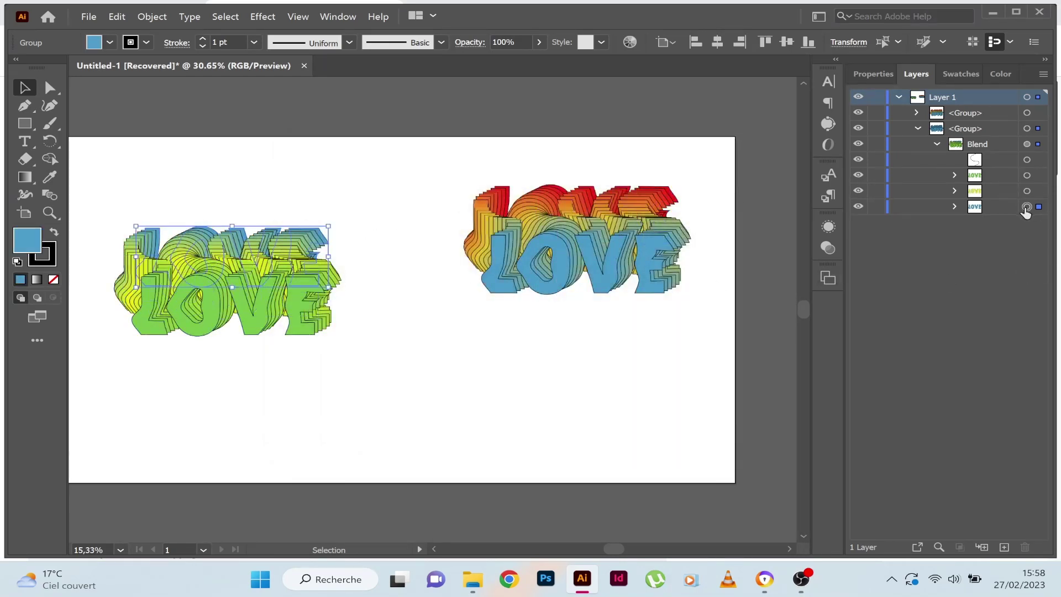
pyautogui.doubleClick(33, 244)
pyautogui.moveTo(556, 229); pyautogui.dragTo(555, 214)
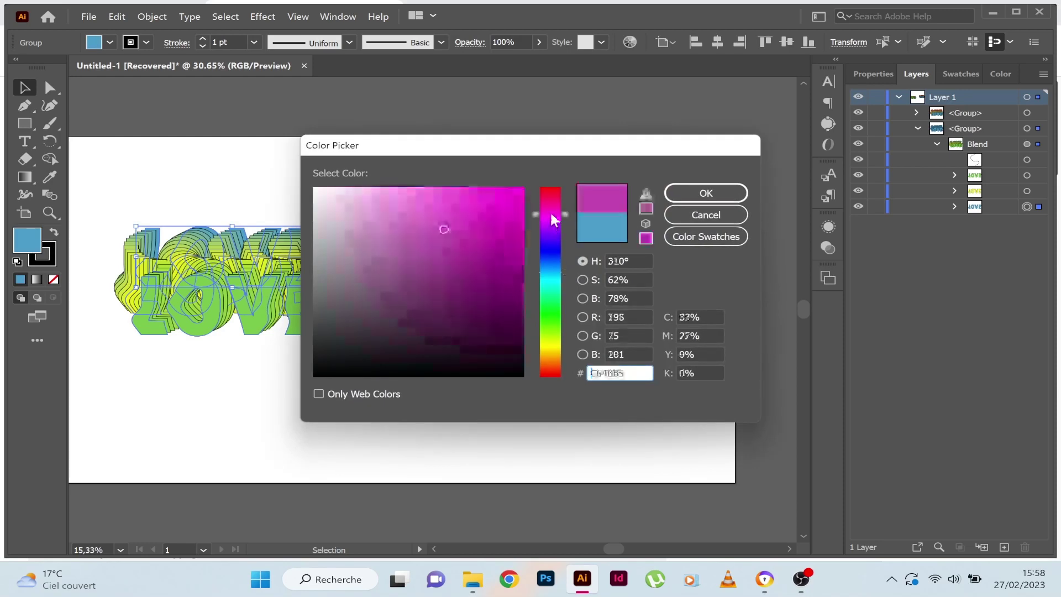
pyautogui.click(498, 197)
pyautogui.click(694, 194)
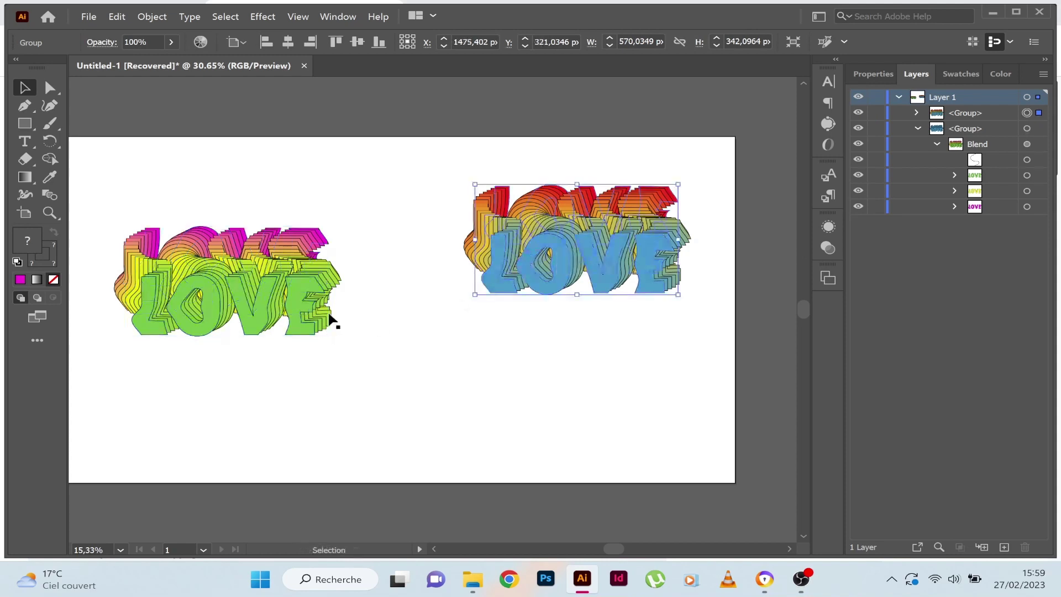
# Step: Enlarge the left LOVE, move it up-left, and ungroup it to expose the blend
pyautogui.moveTo(328, 335); pyautogui.dragTo(421, 410)
pyautogui.moveTo(407, 362); pyautogui.dragTo(382, 337)
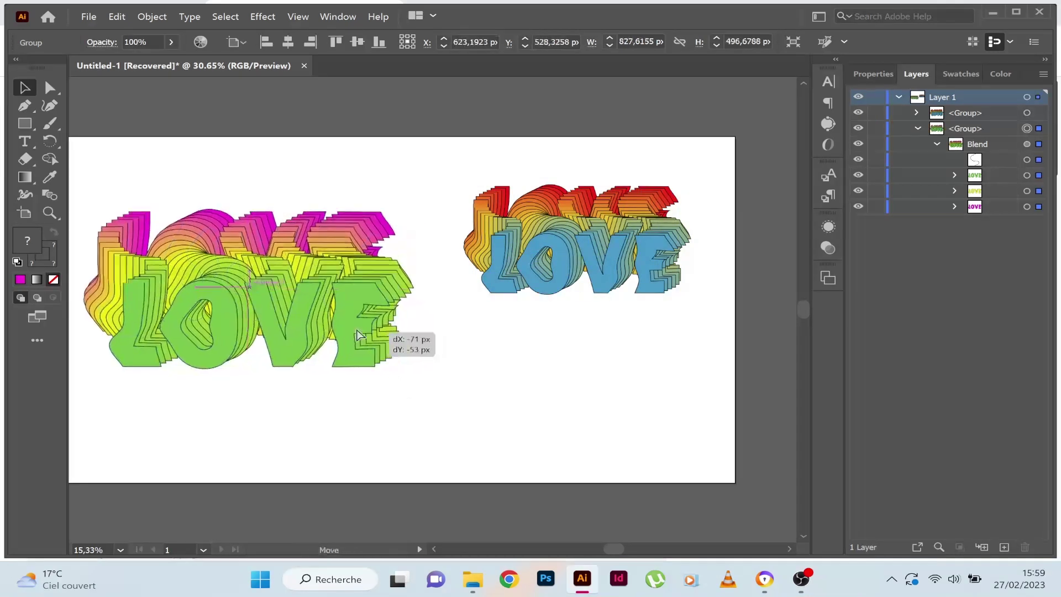
pyautogui.click(367, 385)
pyautogui.click(354, 310)
pyautogui.rightClick(351, 311)
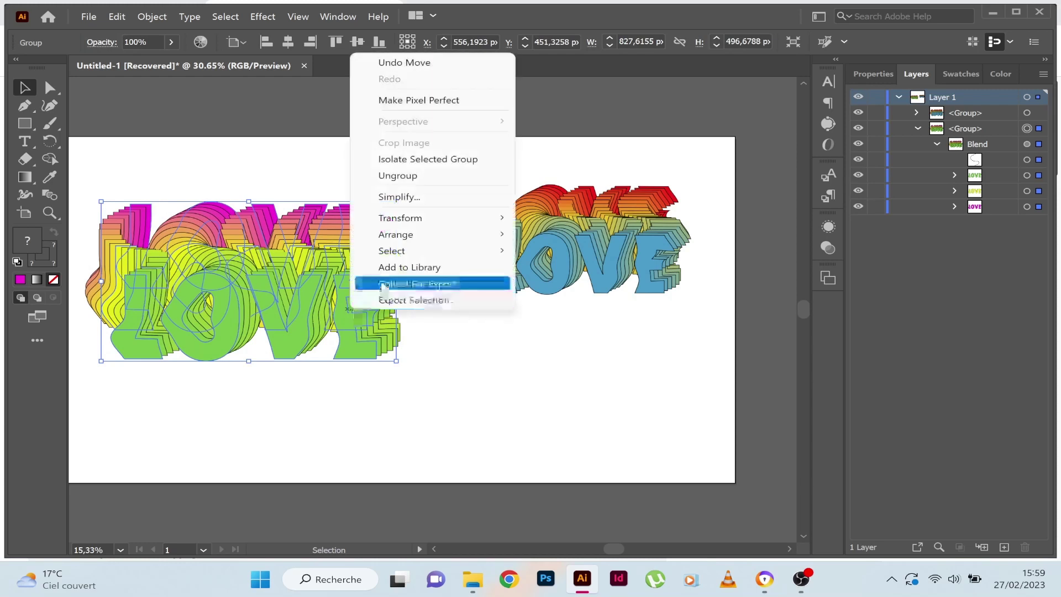
pyautogui.click(426, 173)
pyautogui.click(446, 382)
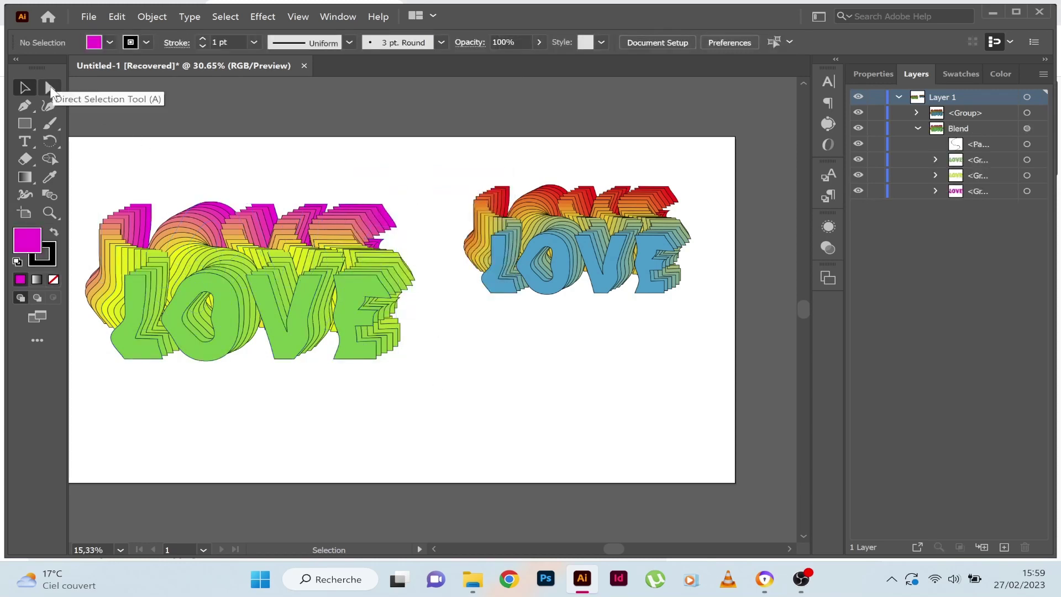
# Step: Drag the front green E, V and O letters down to stagger them
pyautogui.click(50, 87)
pyautogui.click(361, 333)
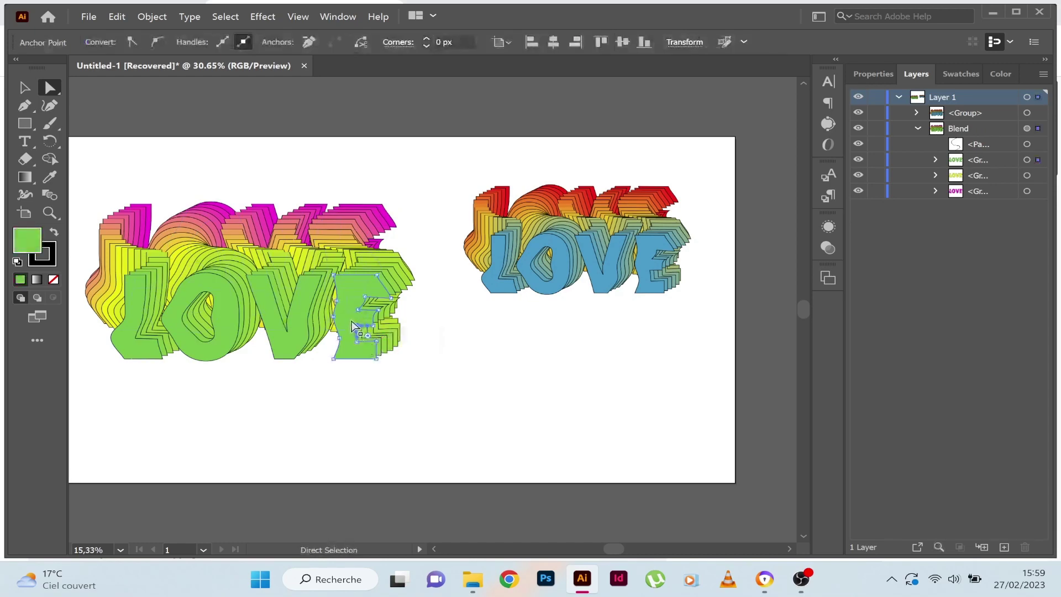
pyautogui.moveTo(348, 321); pyautogui.dragTo(407, 341)
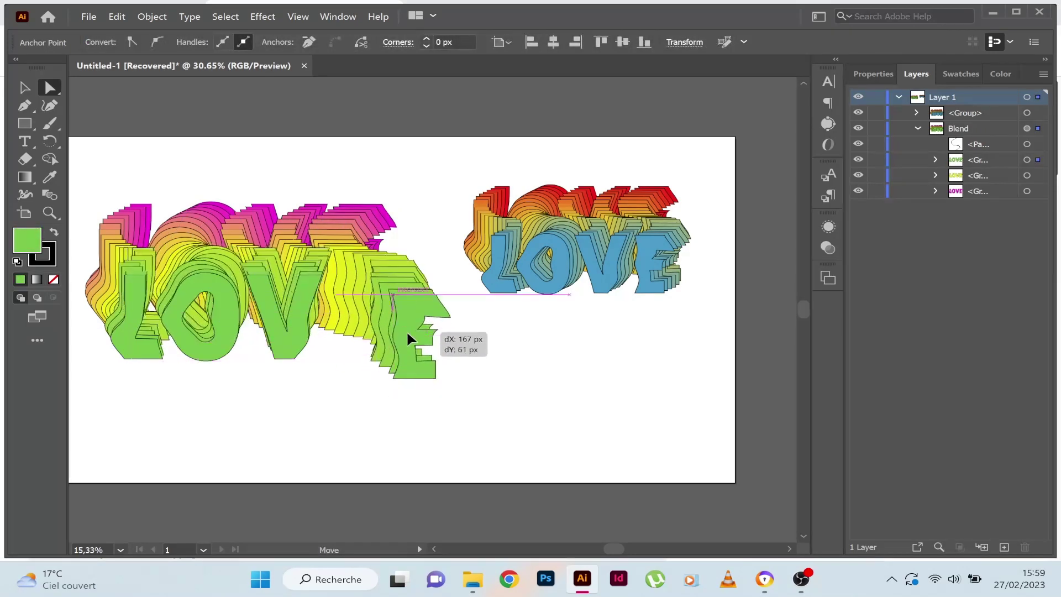
pyautogui.click(311, 329)
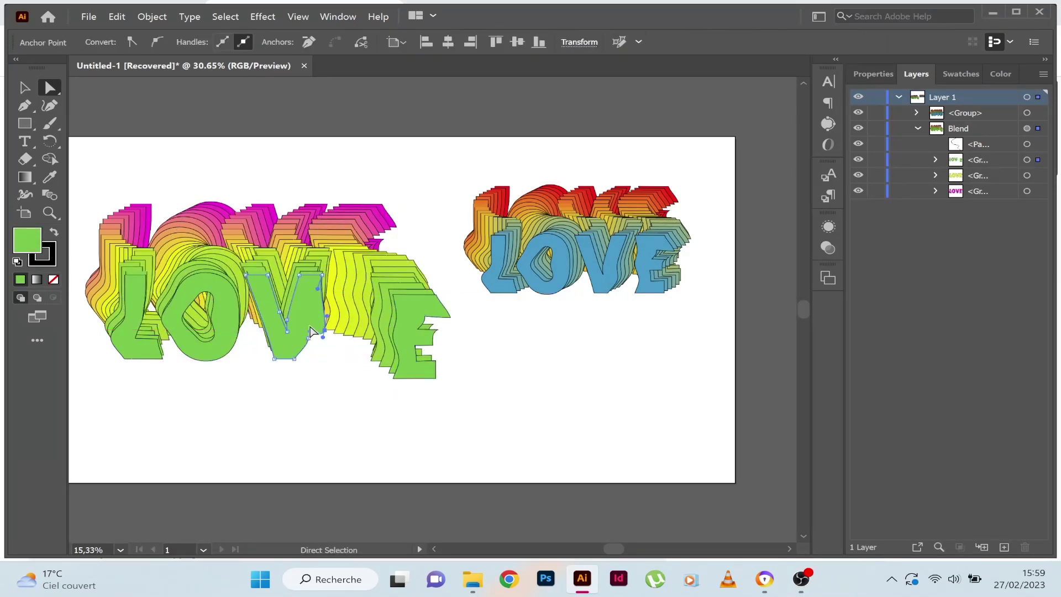
pyautogui.moveTo(301, 331)
pyautogui.mouseDown()
pyautogui.moveTo(297, 362)
pyautogui.moveTo(318, 382)
pyautogui.mouseUp()
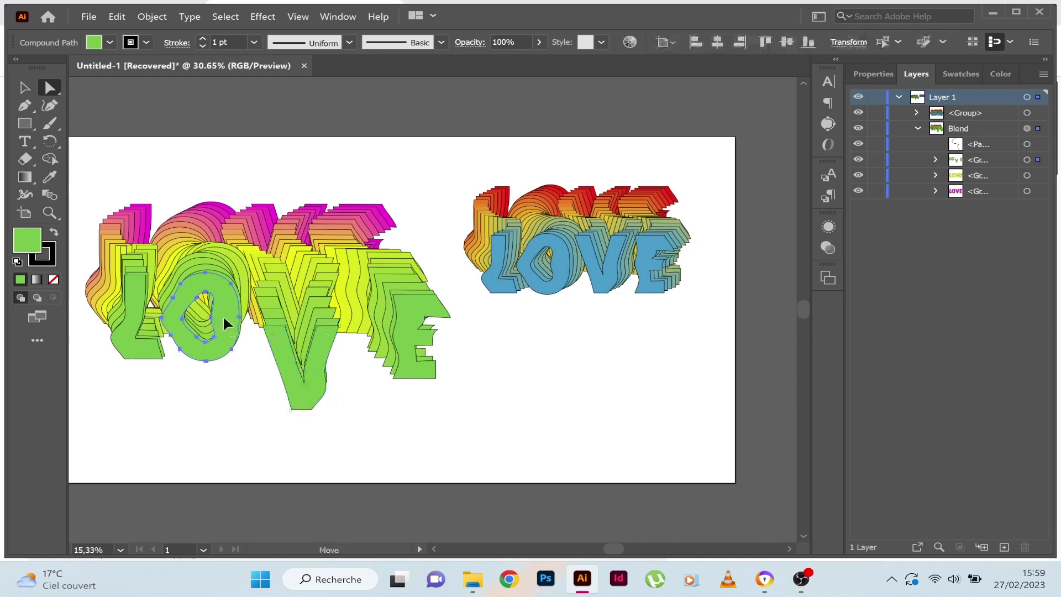
pyautogui.moveTo(225, 320); pyautogui.dragTo(244, 367)
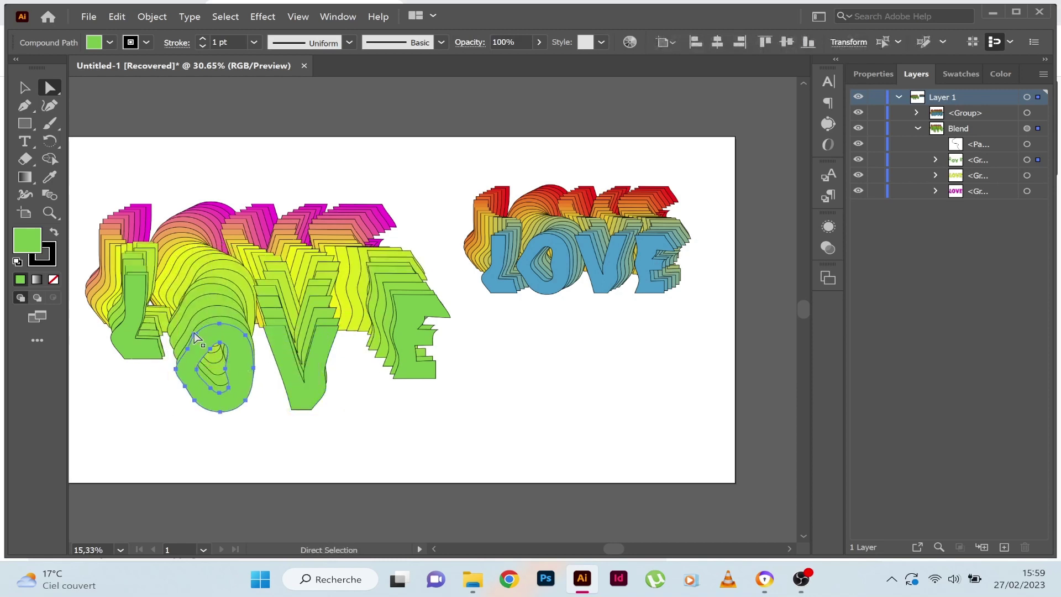
# Step: Lower the front L and move the front E further down
pyautogui.click(141, 301)
pyautogui.moveTo(138, 306); pyautogui.dragTo(130, 357)
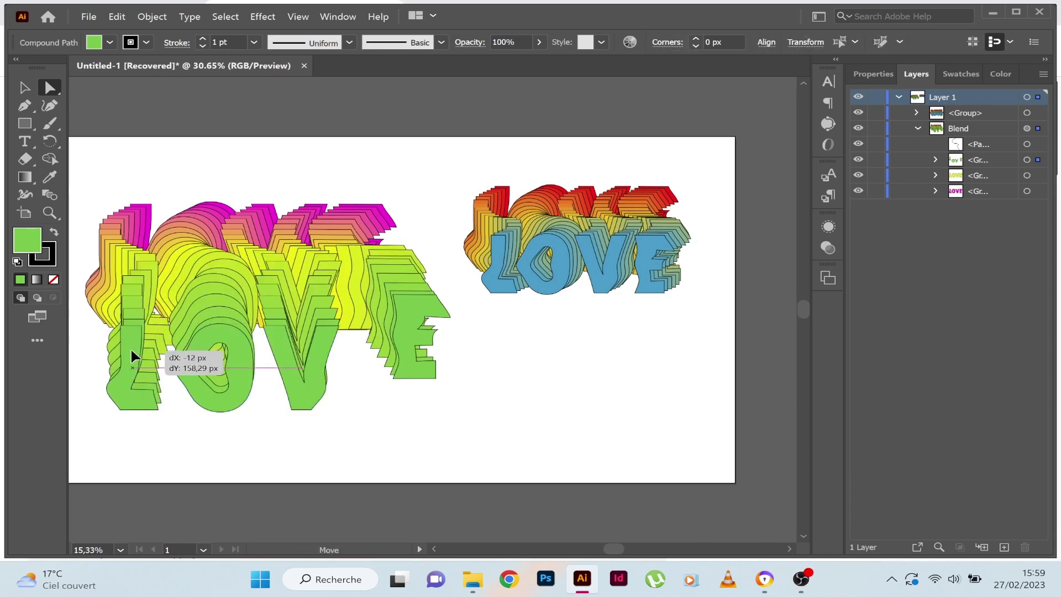
pyautogui.click(401, 358)
pyautogui.moveTo(398, 347); pyautogui.dragTo(390, 363)
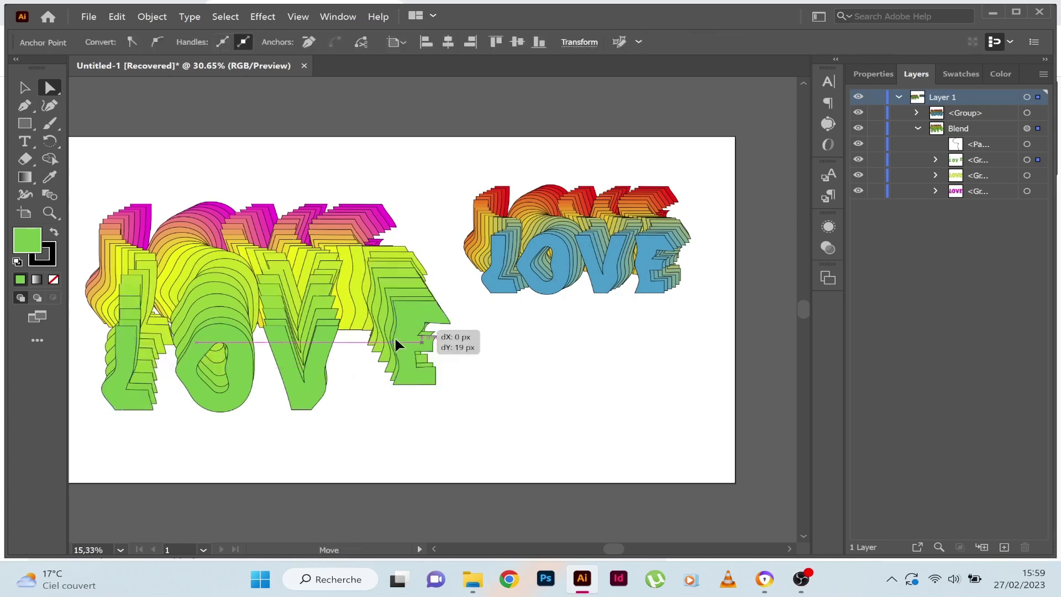
pyautogui.moveTo(391, 358); pyautogui.dragTo(391, 358)
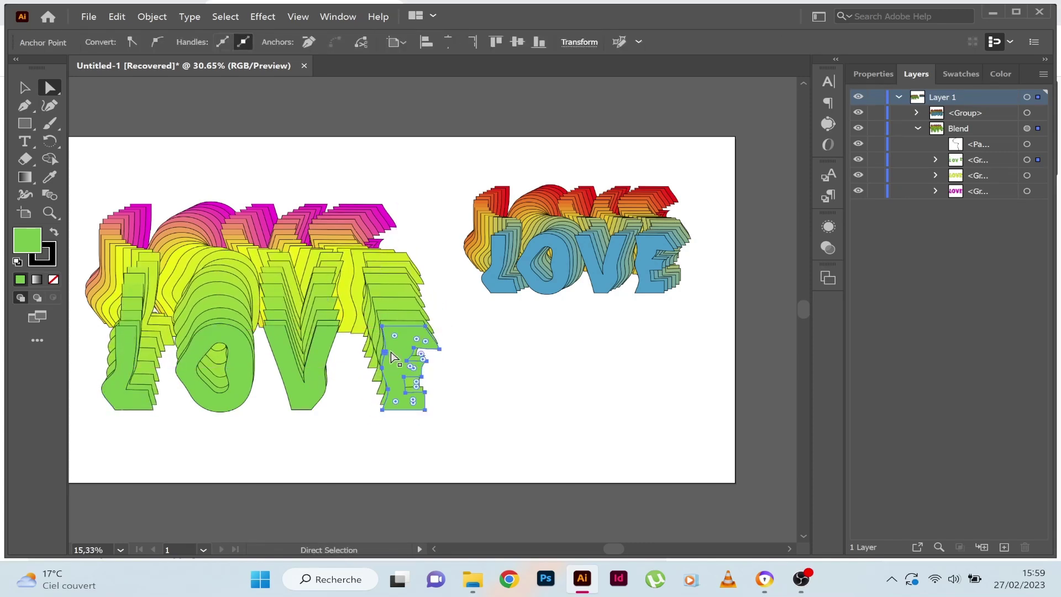
# Step: Nudge the back magenta letters slightly upward
pyautogui.click(25, 89)
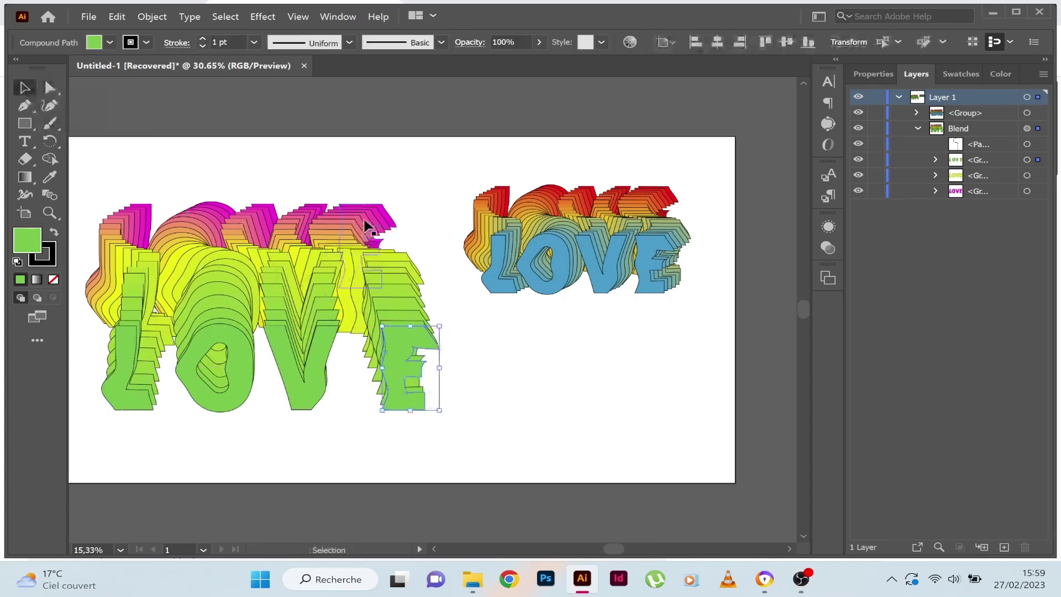
pyautogui.moveTo(351, 238); pyautogui.dragTo(351, 232)
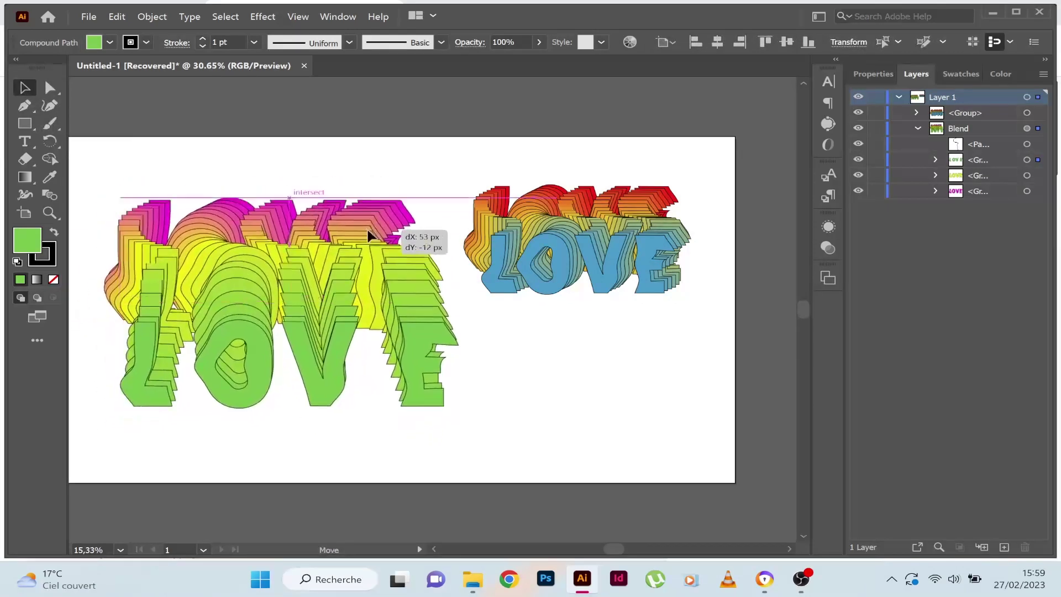
pyautogui.click(554, 244)
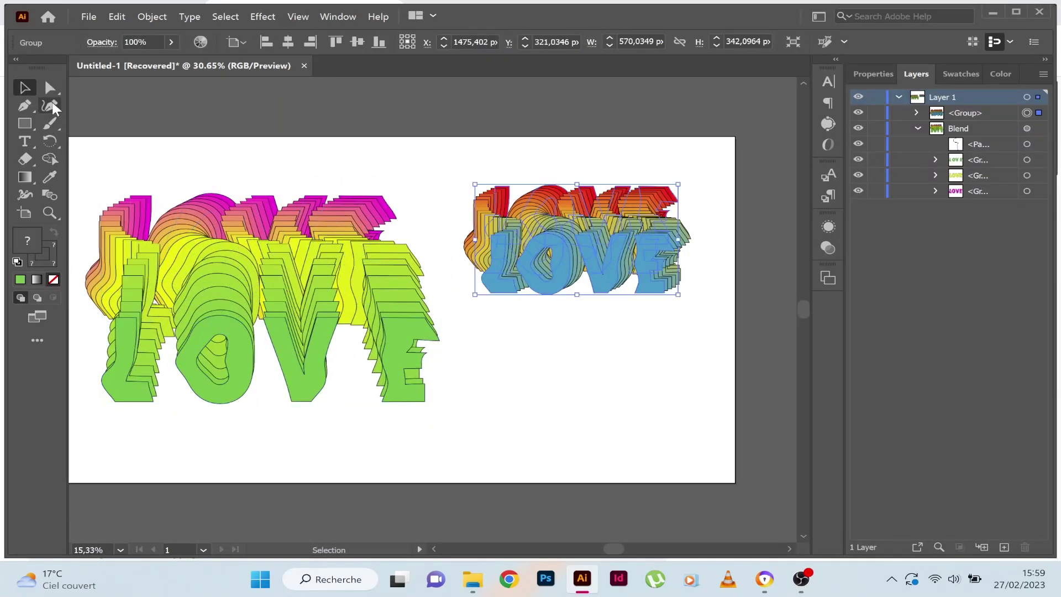
# Step: Ungroup the right LOVE and switch to Direct Selection to edit individual letters
pyautogui.rightClick(532, 248)
pyautogui.click(542, 332)
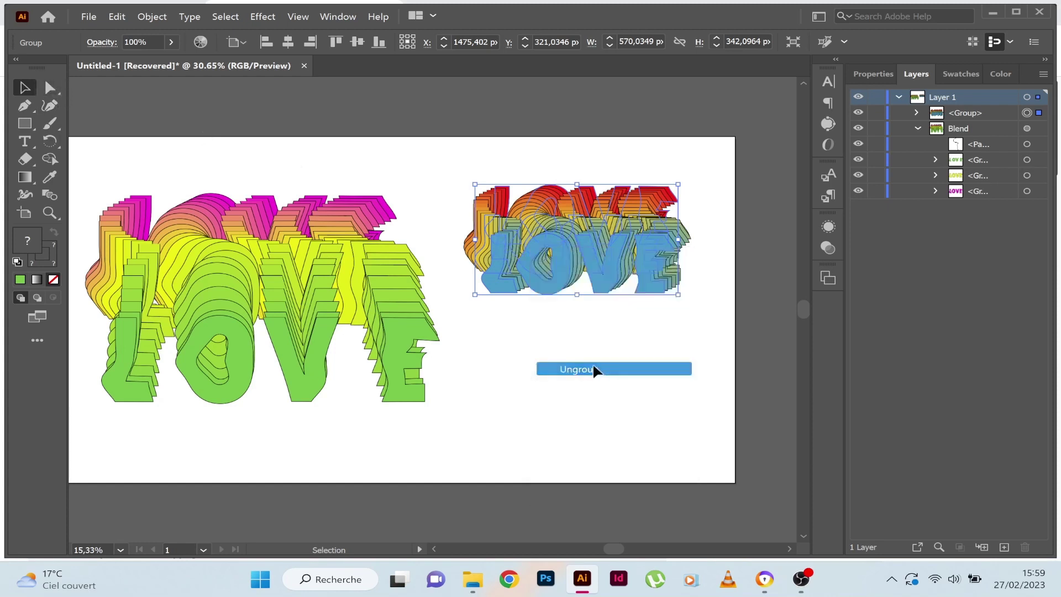
pyautogui.click(507, 263)
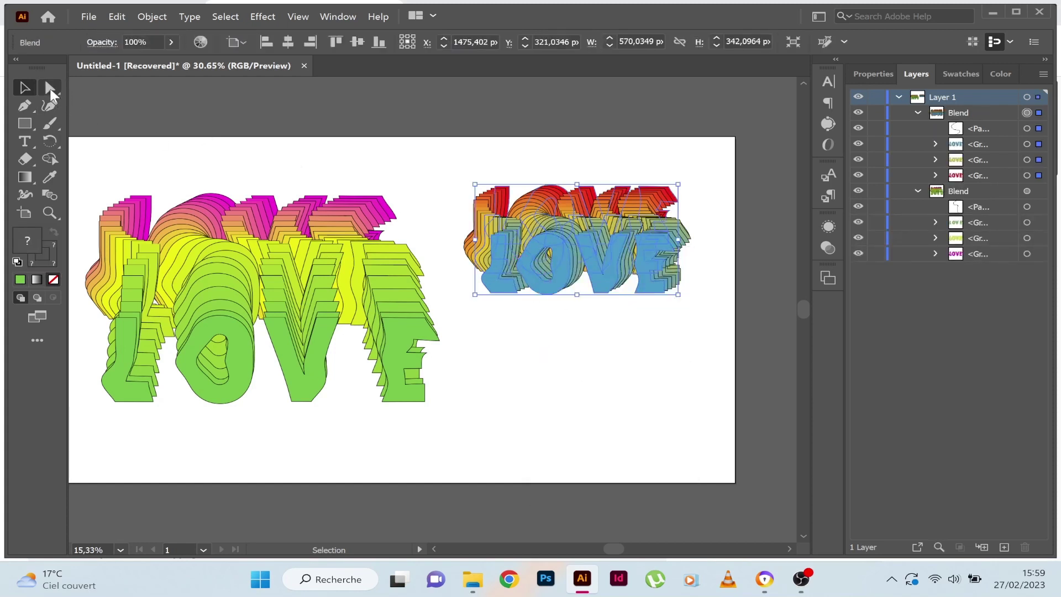
pyautogui.click(49, 89)
pyautogui.click(568, 301)
# Step: Raise the blue O highest, reposition the V, and lift the blue L
pyautogui.click(563, 291)
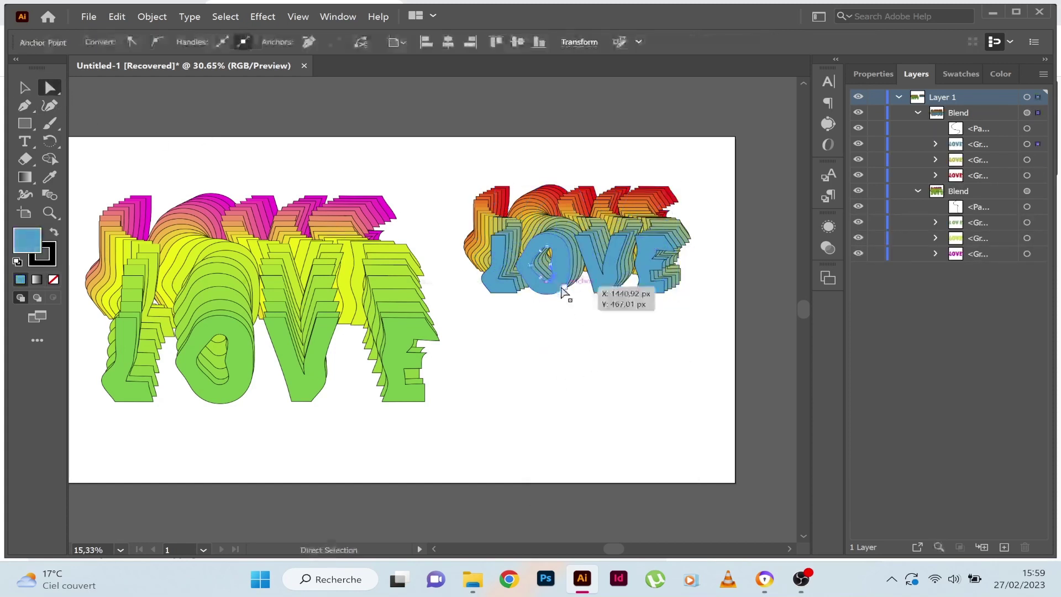
pyautogui.moveTo(563, 291)
pyautogui.mouseDown()
pyautogui.moveTo(564, 207)
pyautogui.moveTo(564, 217)
pyautogui.mouseUp()
pyautogui.moveTo(608, 271)
pyautogui.mouseDown()
pyautogui.moveTo(616, 247)
pyautogui.moveTo(617, 273)
pyautogui.moveTo(628, 217)
pyautogui.moveTo(619, 265)
pyautogui.mouseUp()
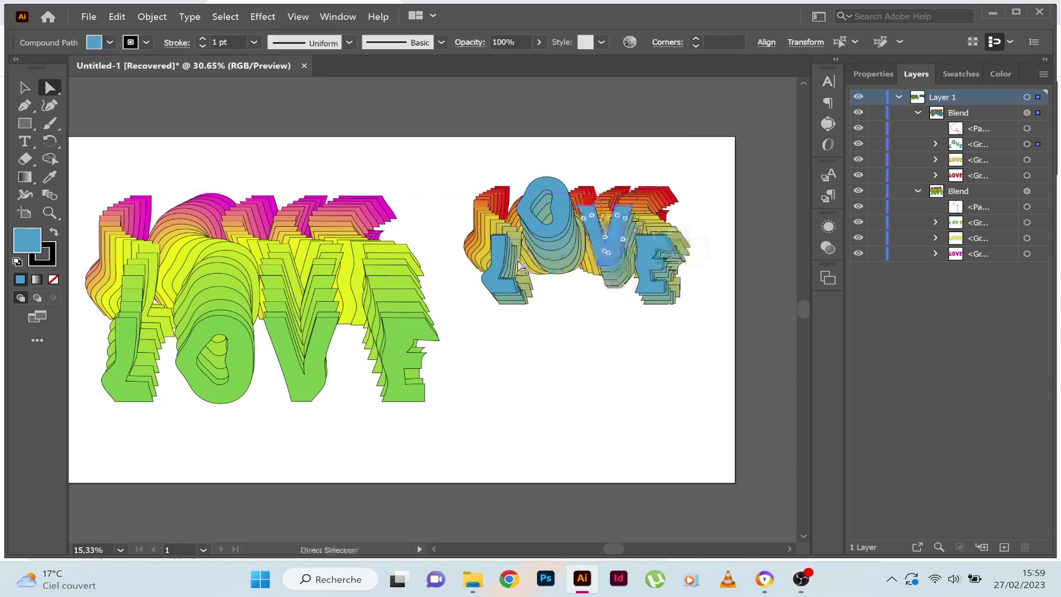
pyautogui.click(500, 263)
pyautogui.moveTo(499, 263); pyautogui.dragTo(499, 226)
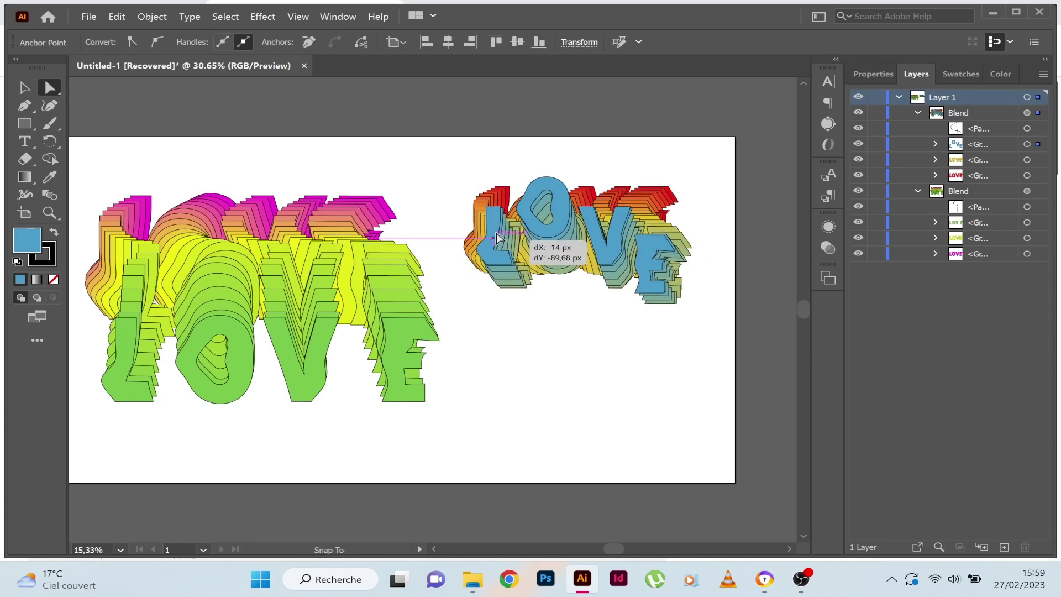
# Step: Shift the blue E right and slightly up at the word's end, then deselect
pyautogui.click(662, 253)
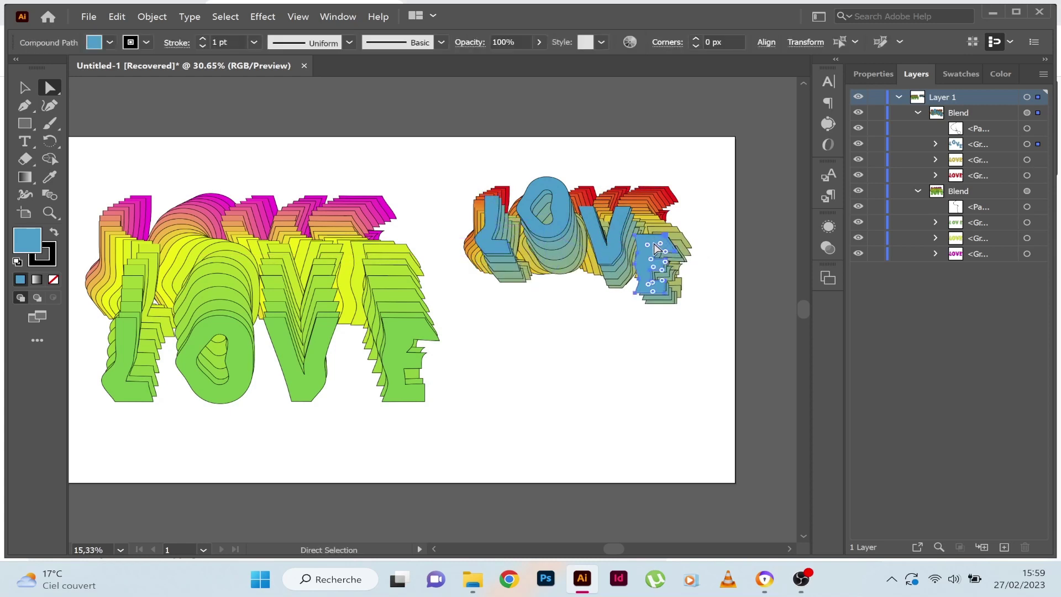
pyautogui.moveTo(656, 248); pyautogui.dragTo(691, 185)
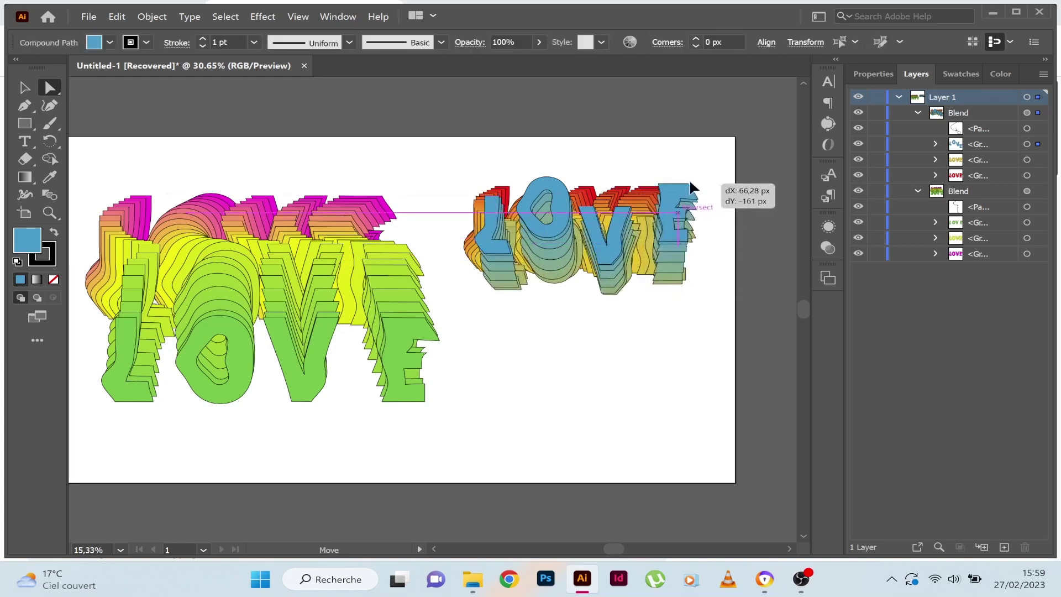
pyautogui.moveTo(691, 185); pyautogui.dragTo(695, 212)
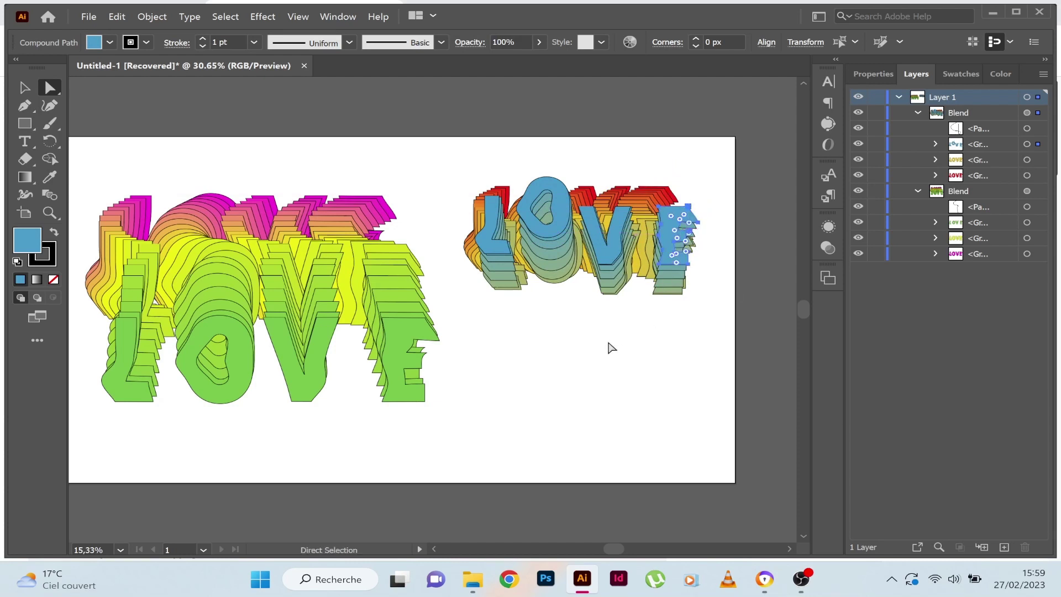
pyautogui.click(573, 324)
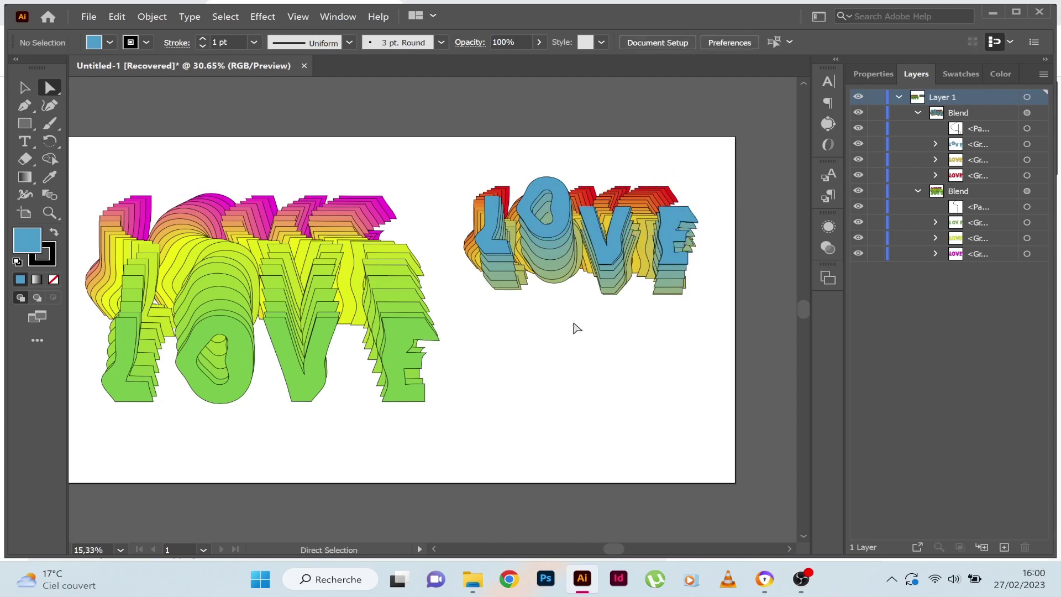